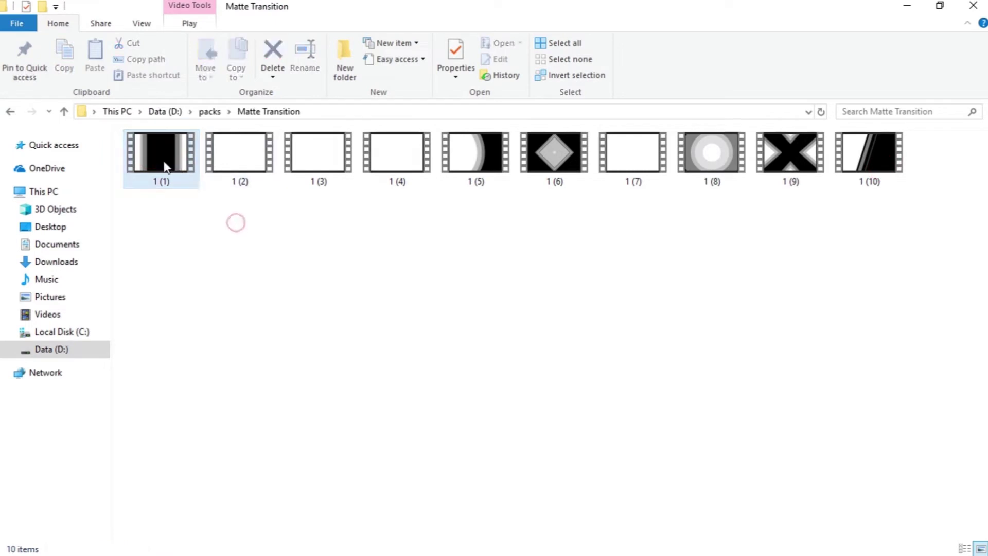
Look over the matte clips 1 (5) through 1 (10) in the Matte Transition folder.
left_click(222, 156)
left_click(443, 153)
left_click(573, 170)
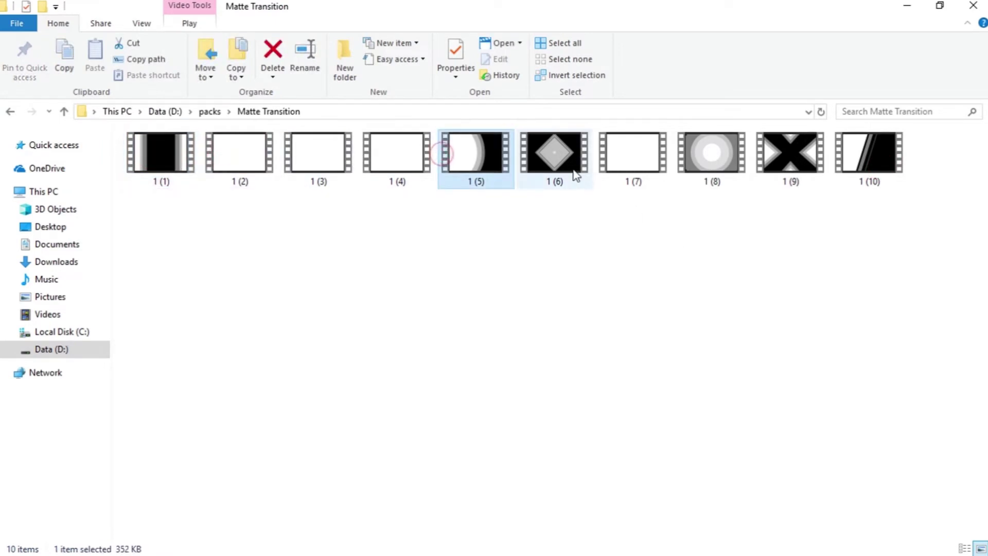
left_click(653, 167)
left_click(722, 156)
left_click(829, 161)
left_click(892, 166)
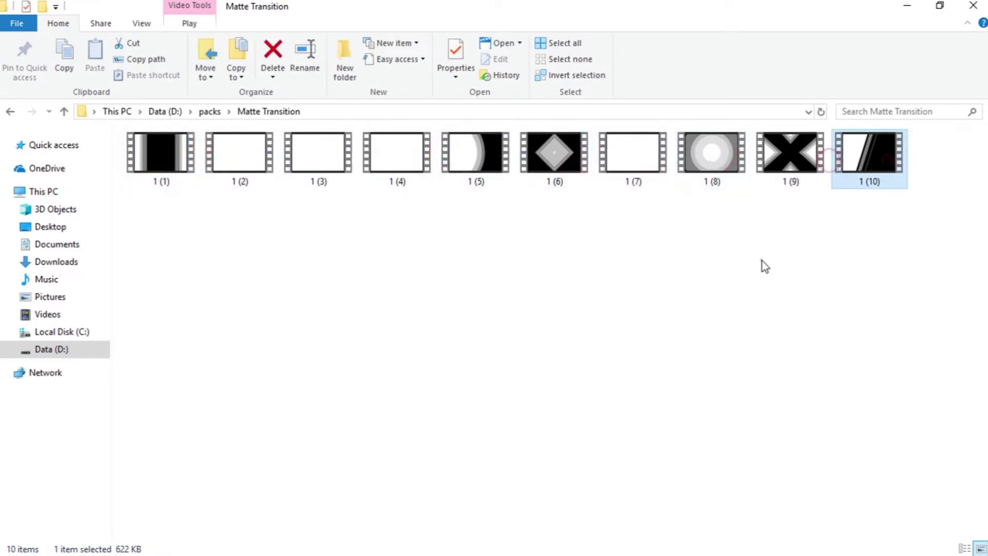
left_click(762, 261)
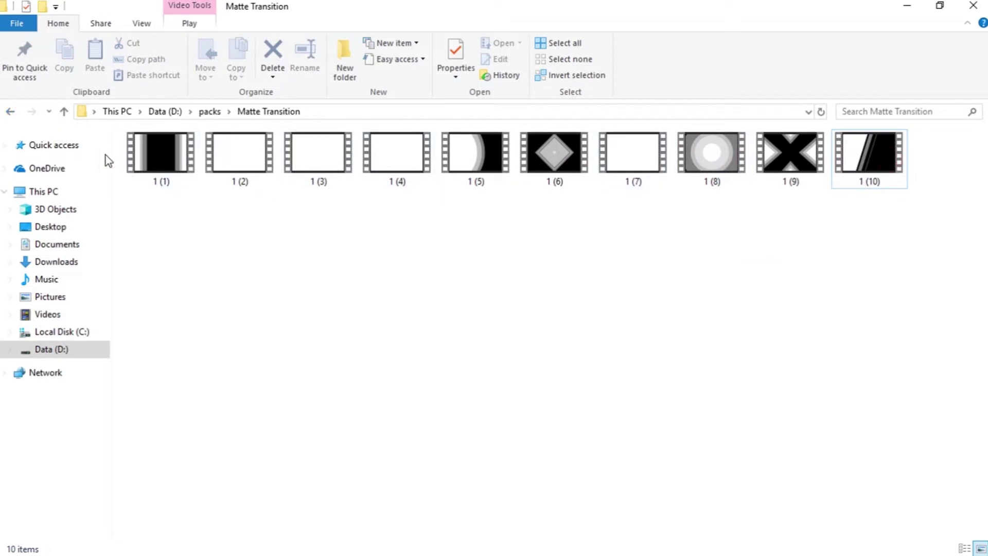
Open the footage folder under packs and select all three video clips.
left_click(9, 111)
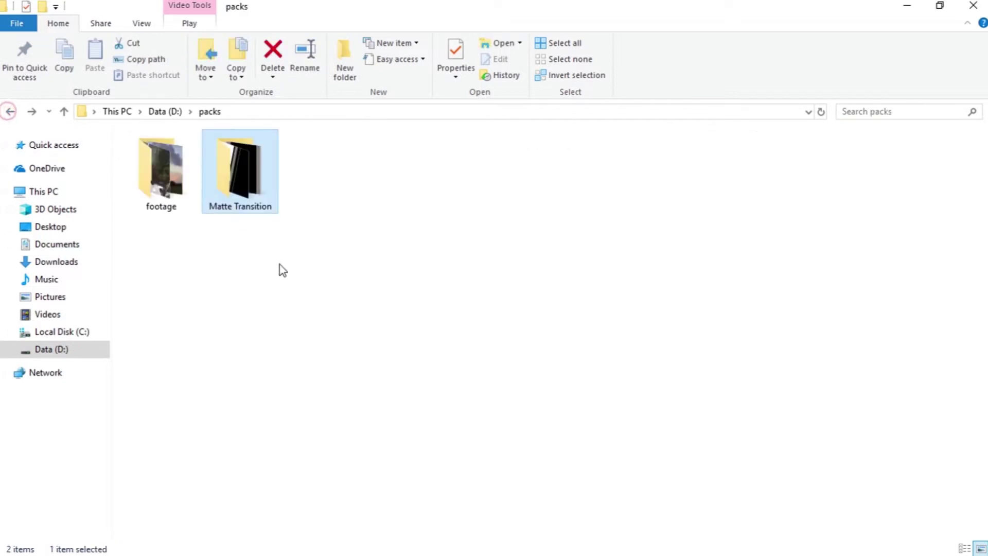
left_click(279, 264)
double_click(166, 177)
left_click(583, 350)
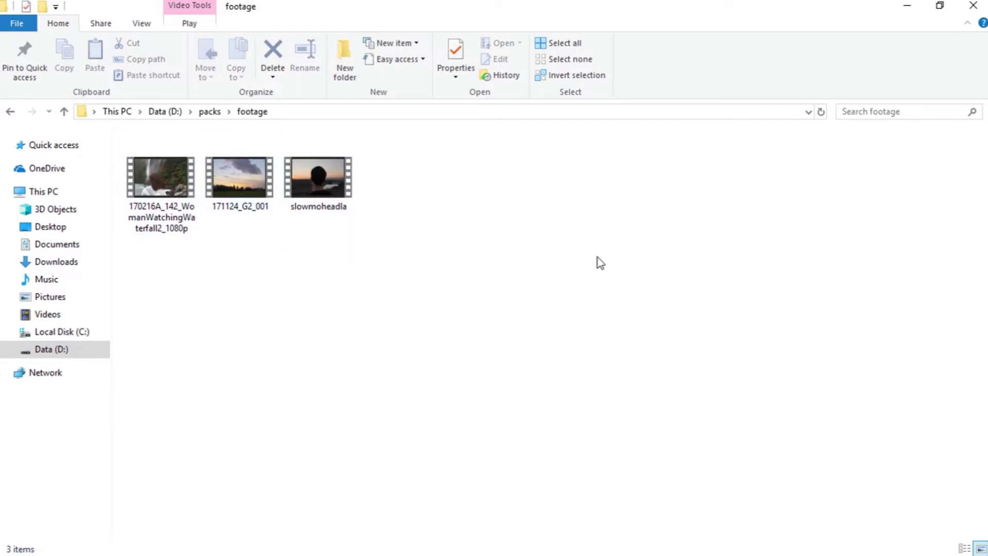
key("ctrl+a")
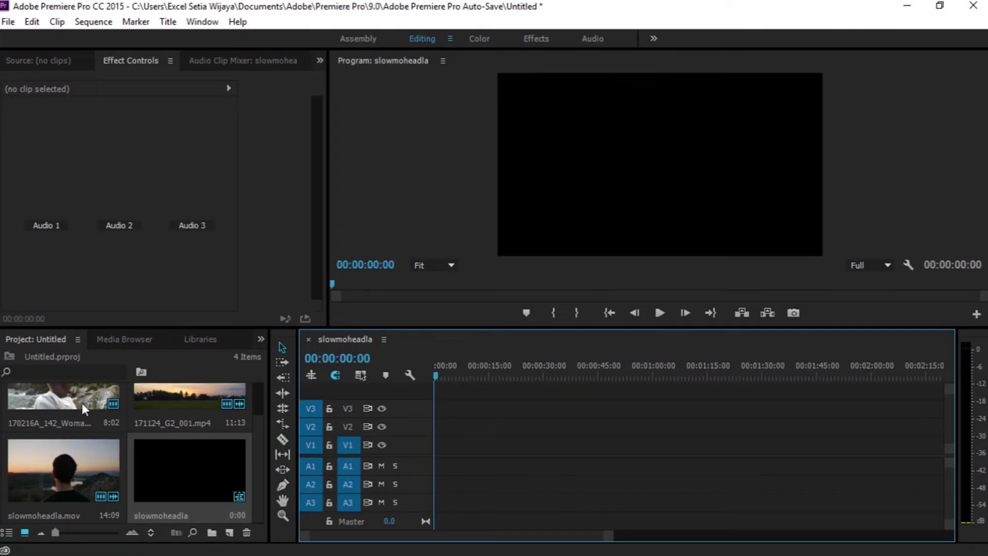
Place the 170216A waterfall clip at the sequence start and move it up to V3.
mouse_move(82, 403)
left_mouse_down()
mouse_move(453, 445)
mouse_move(437, 446)
left_mouse_up()
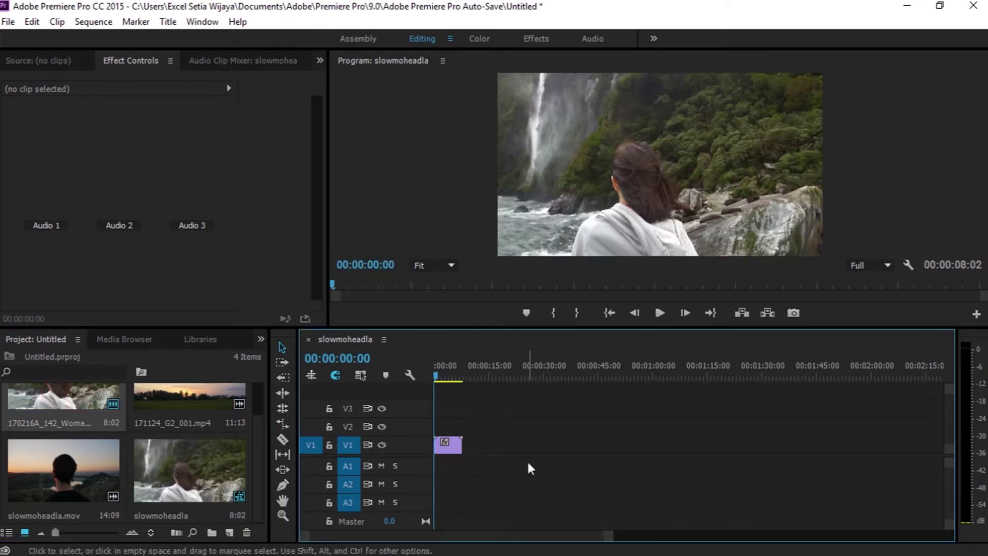
left_click(445, 442)
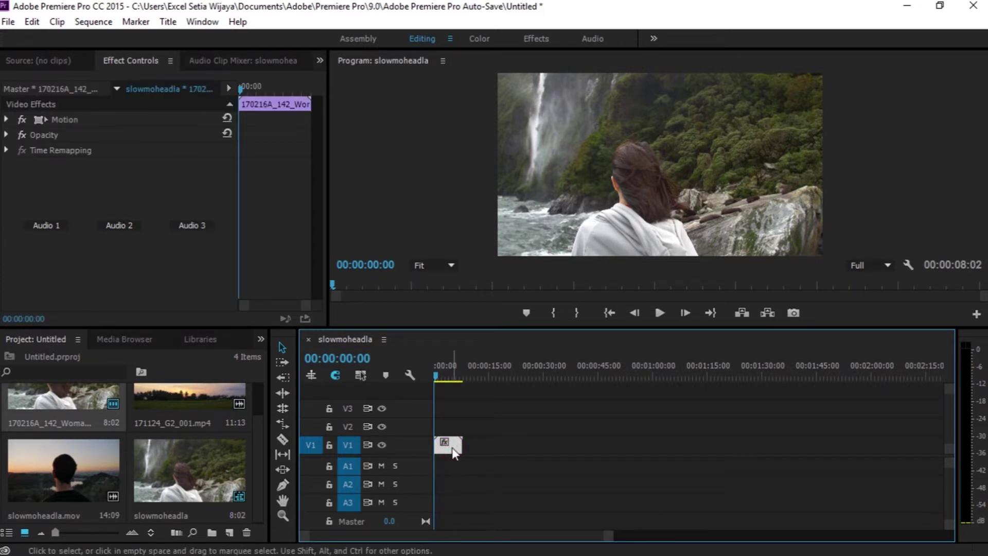
left_click_drag(452, 447, 454, 411)
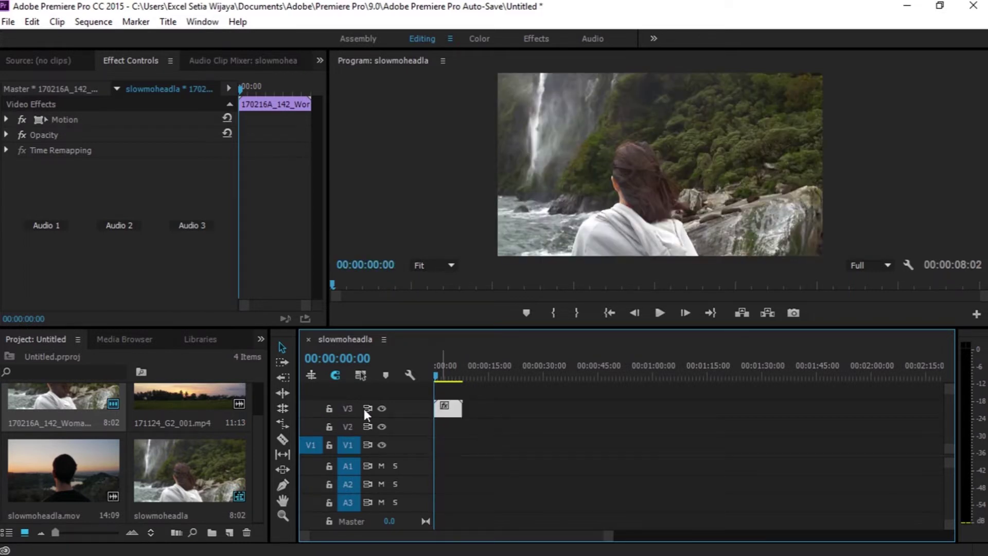
Add slowmoheadla.mov on V2 and 171124_G2_001.mp4 on V1, each after the previous clip.
left_click(348, 407)
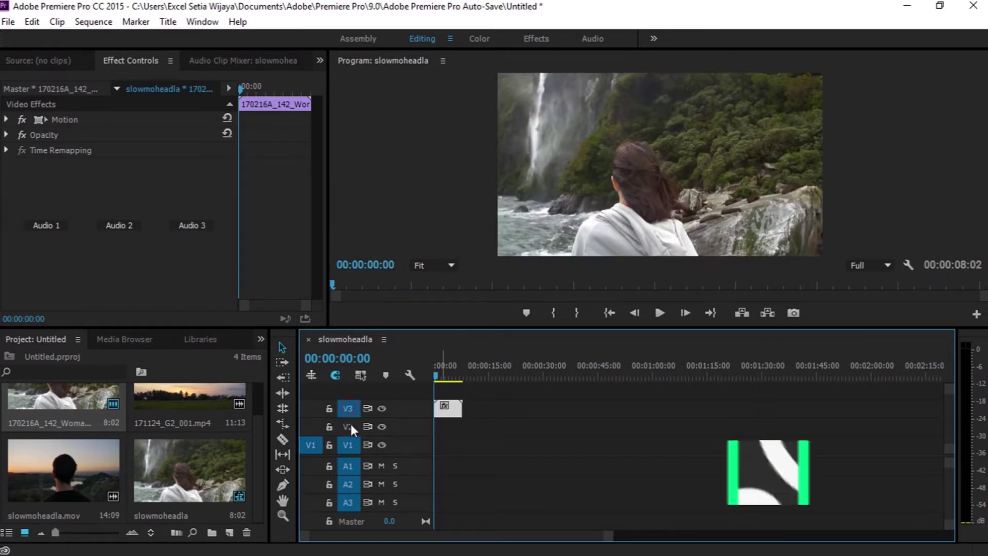
left_click(346, 427)
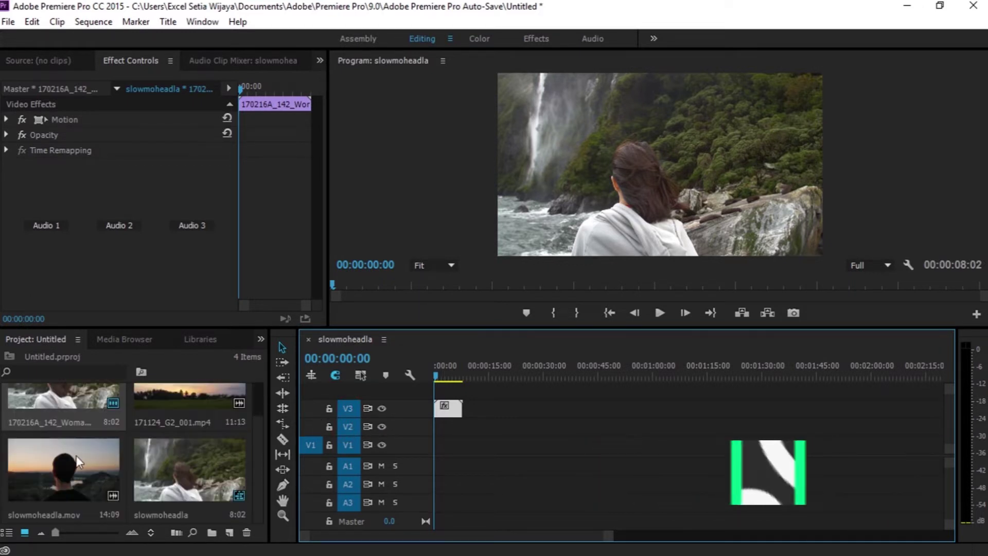
mouse_move(95, 458)
left_mouse_down()
mouse_move(487, 447)
mouse_move(464, 437)
left_mouse_up()
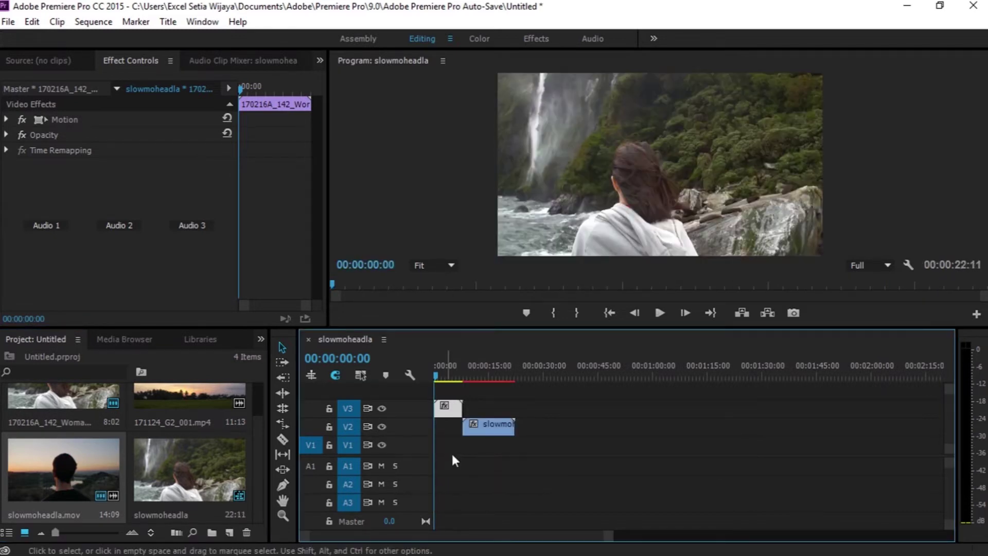
scroll(192, 444, "up", 1)
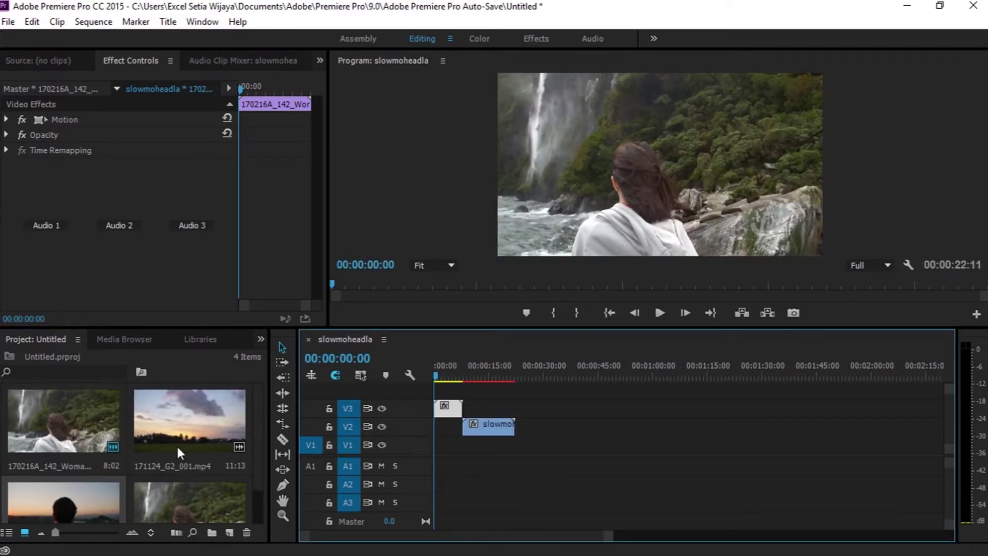
left_click(179, 453)
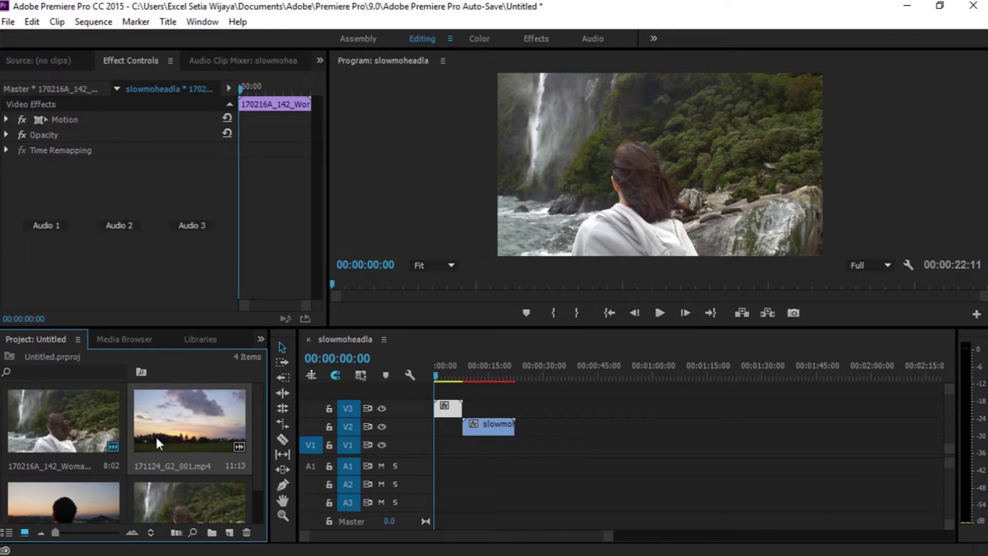
left_click_drag(155, 435, 510, 456)
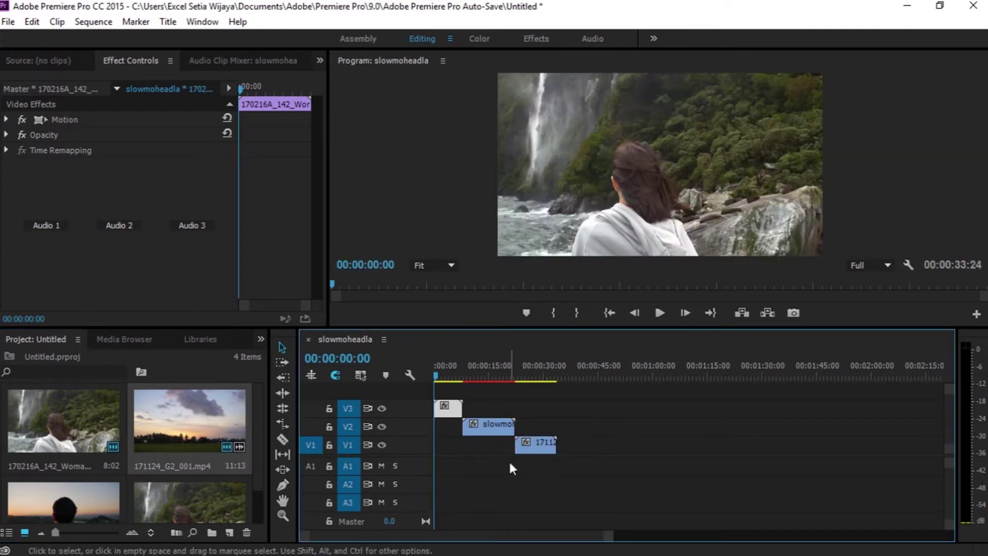
Play the sequence to preview it, then return the playhead to the start.
key("Return")
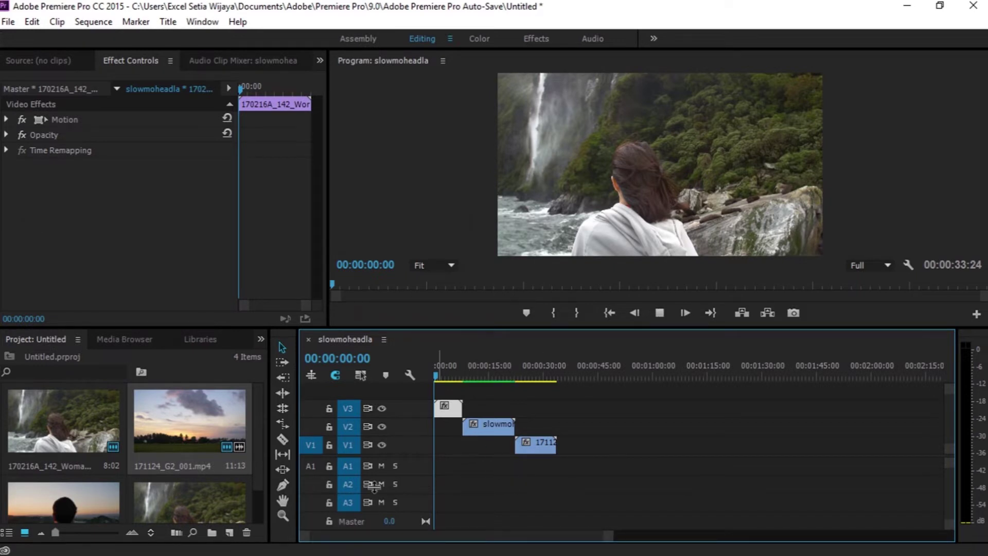
key("space")
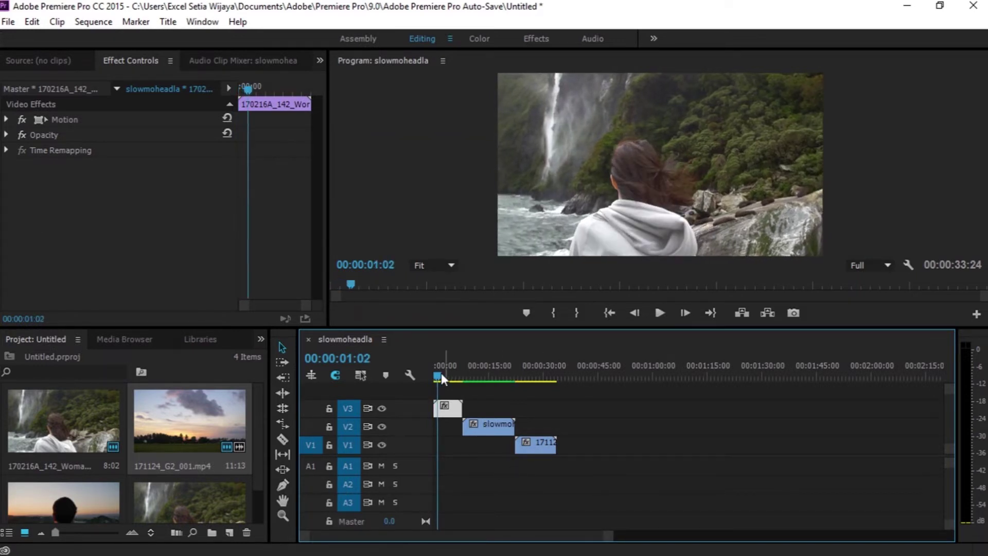
left_click_drag(440, 373, 421, 371)
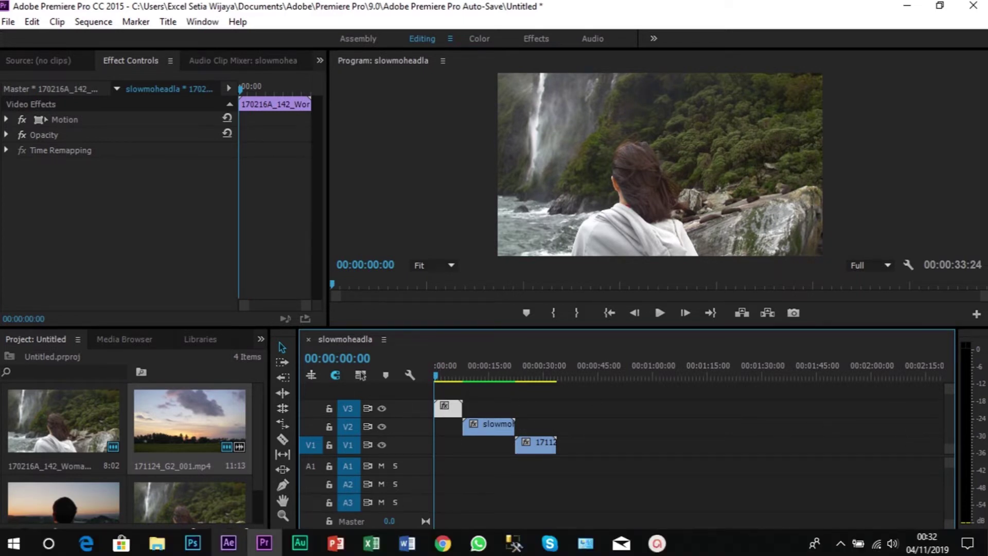
Drag the 1 (5) matte clip from the Matte Transition folder into Premiere's Project panel.
left_click(158, 542)
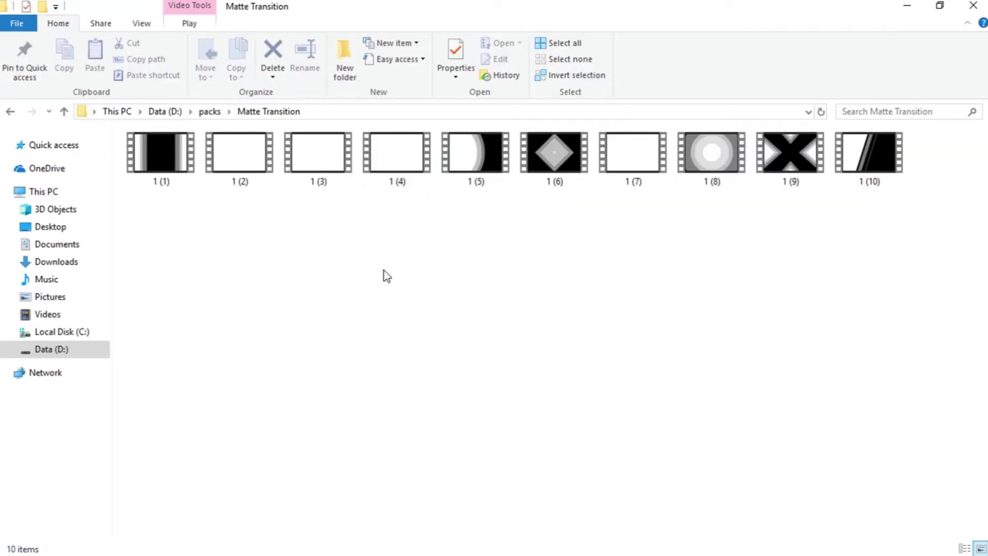
left_click(476, 157)
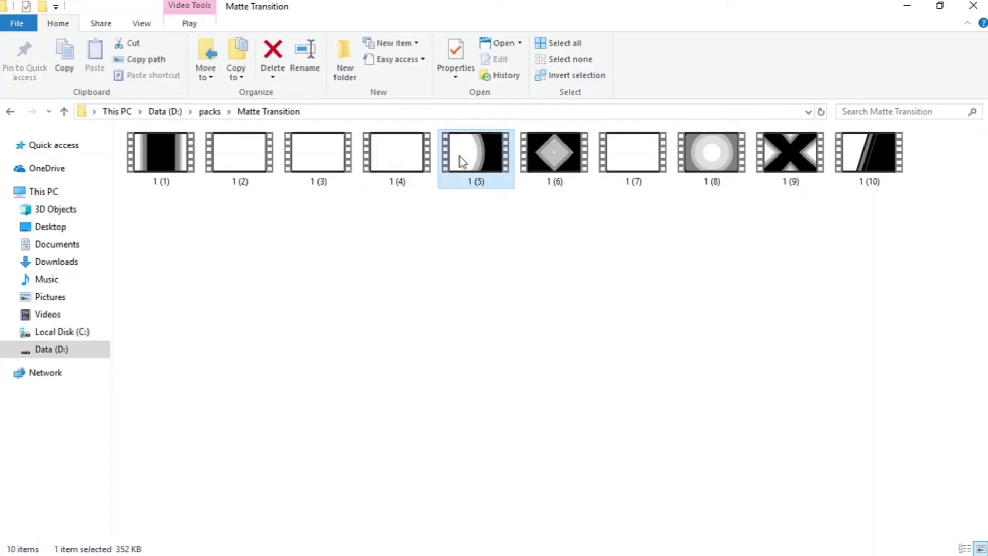
left_click(463, 286)
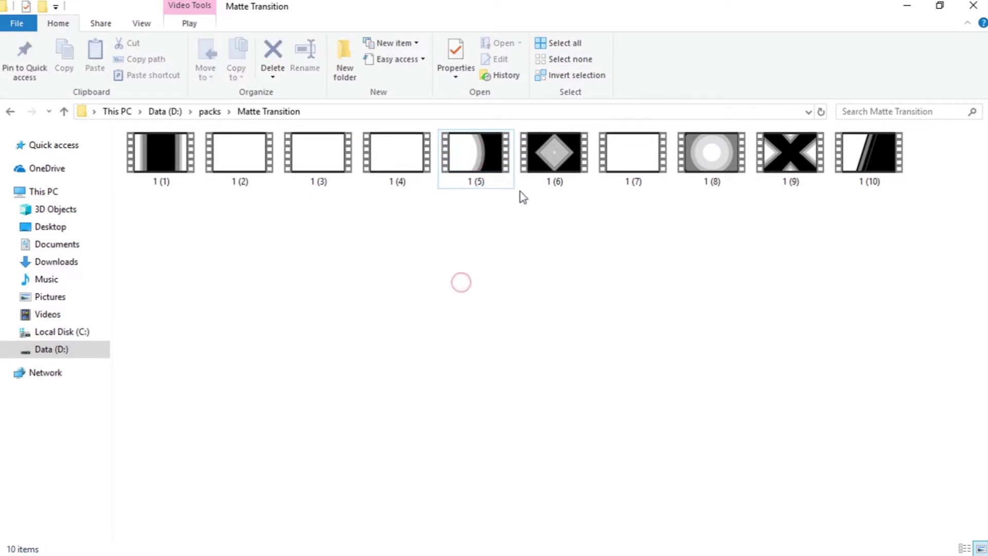
left_click_drag(479, 178, 373, 554)
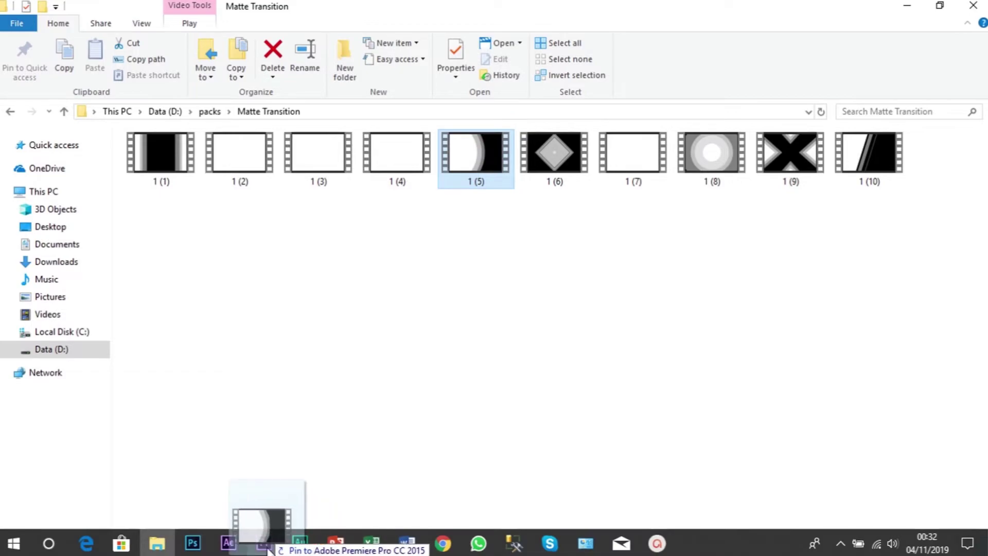
mouse_move(372, 553)
left_mouse_down()
mouse_move(246, 539)
mouse_move(168, 435)
left_mouse_up()
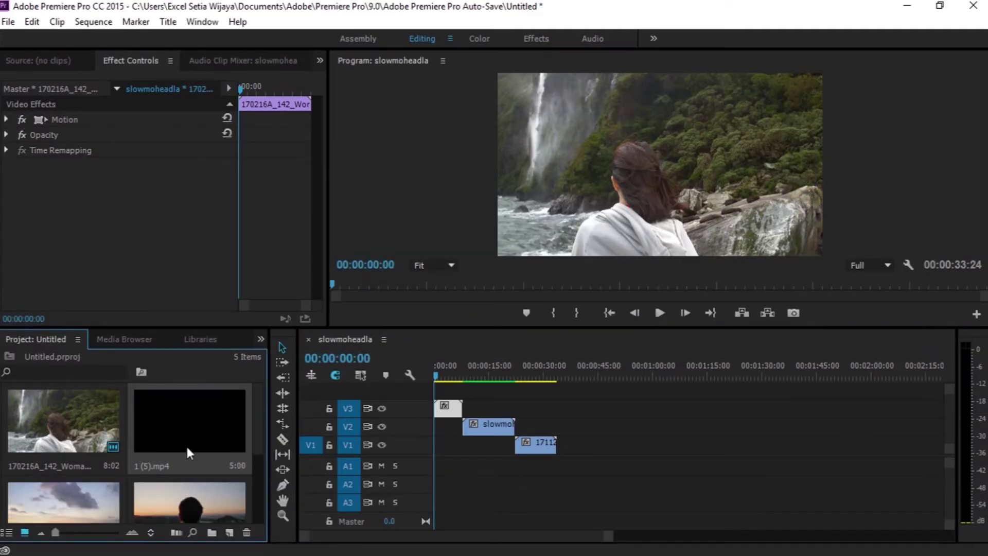
Place the 1 (5).mp4 matte on a new V4 track at the sequence start.
scroll(186, 444, "down", 2)
scroll(185, 429, "up", 2)
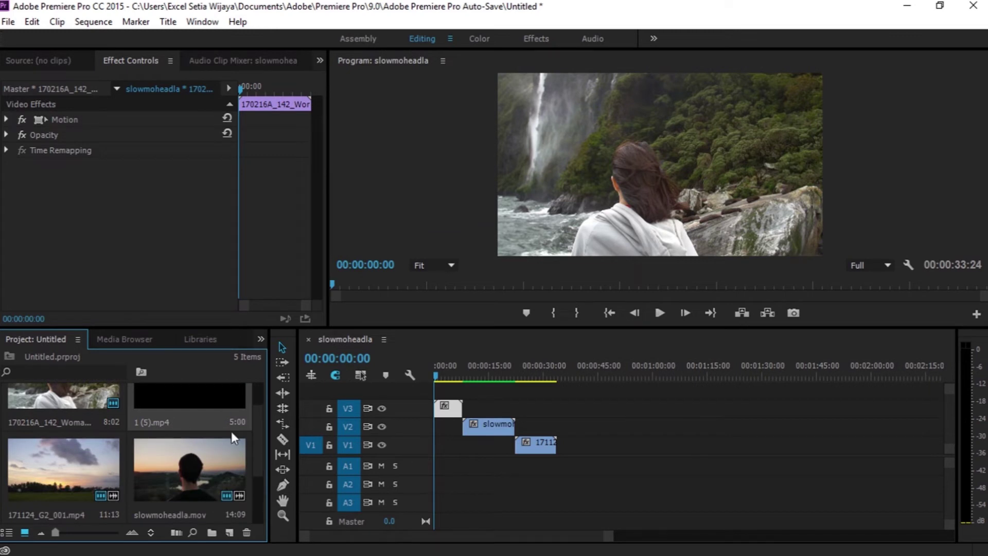
scroll(193, 469, "up", 1)
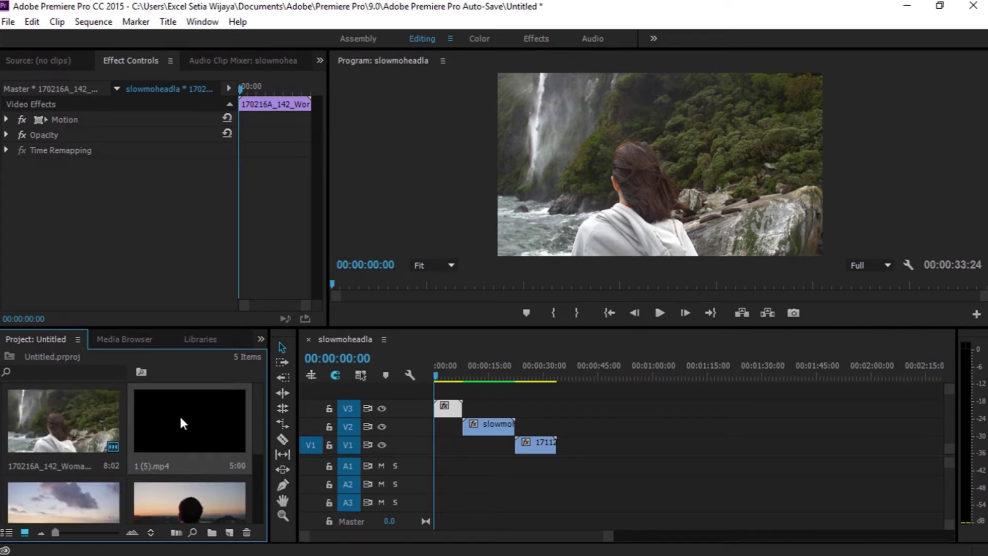
mouse_move(215, 425)
left_mouse_down()
mouse_move(483, 395)
mouse_move(437, 399)
mouse_move(454, 393)
left_mouse_up()
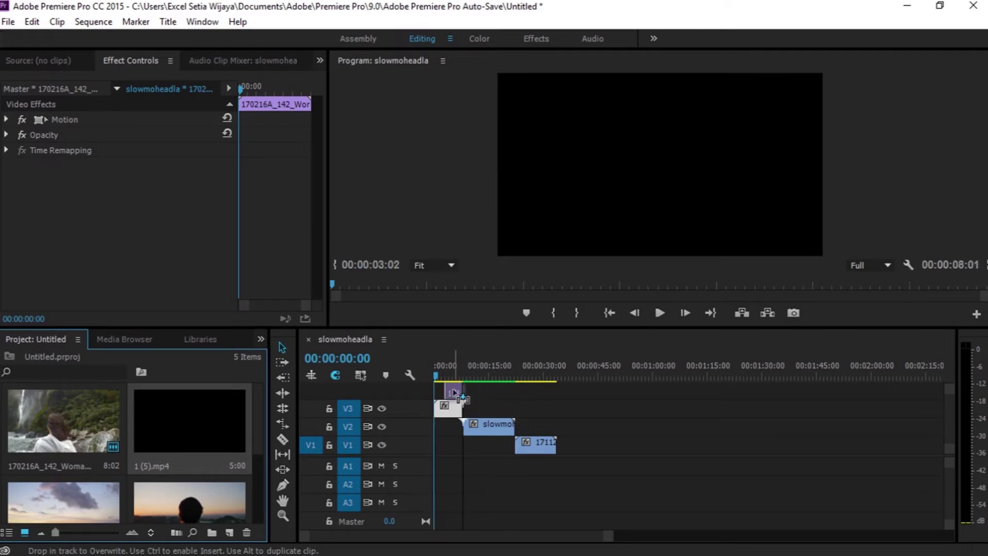
left_click_drag(454, 393, 454, 392)
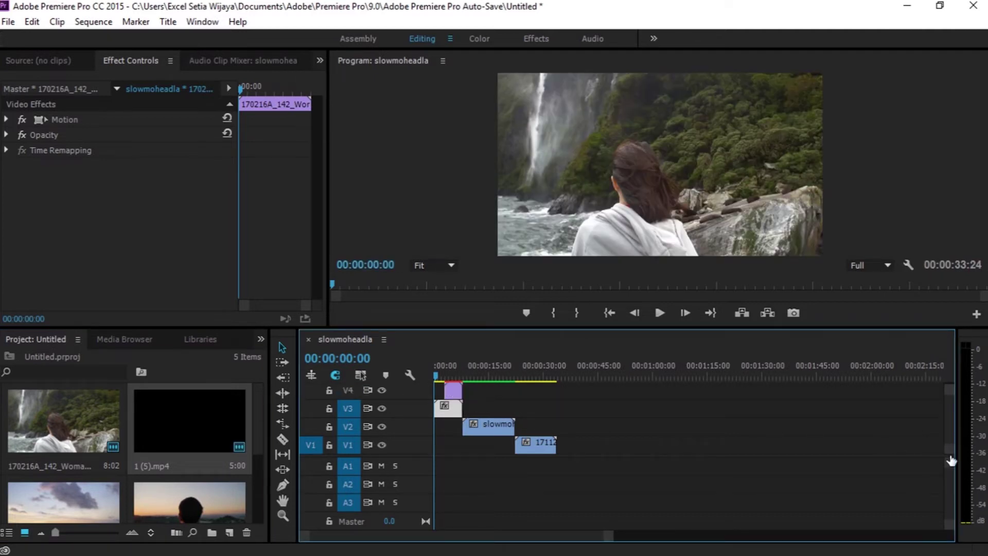
left_click_drag(951, 461, 952, 433)
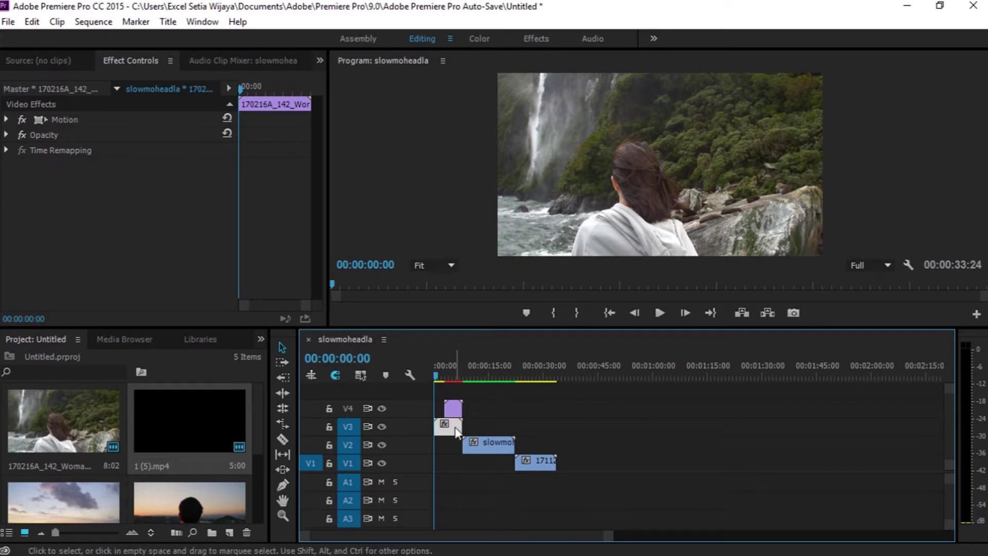
Move the V2 slowmoheadla.mov clip five seconds earlier and park the playhead at 00:00:02:00.
left_click(489, 448)
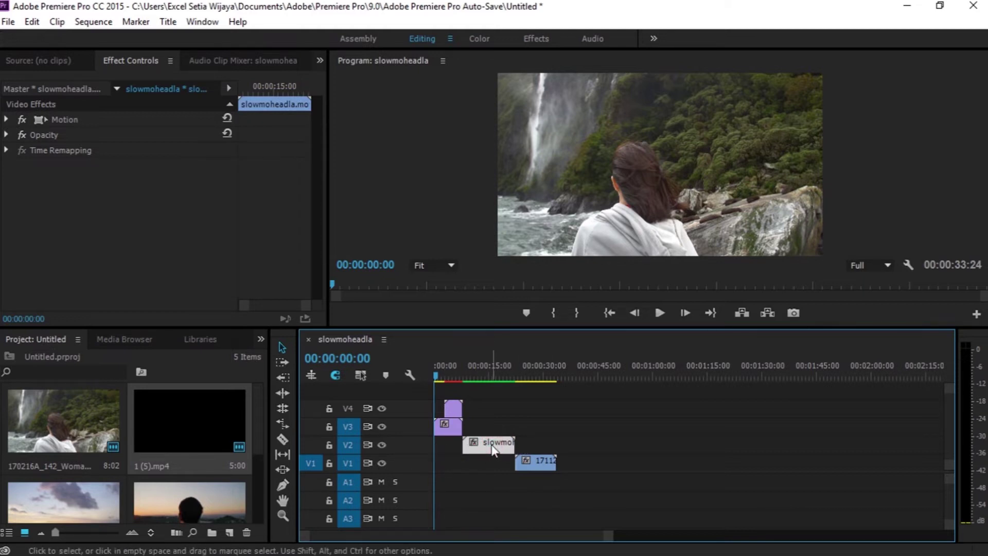
left_click_drag(492, 450, 475, 452)
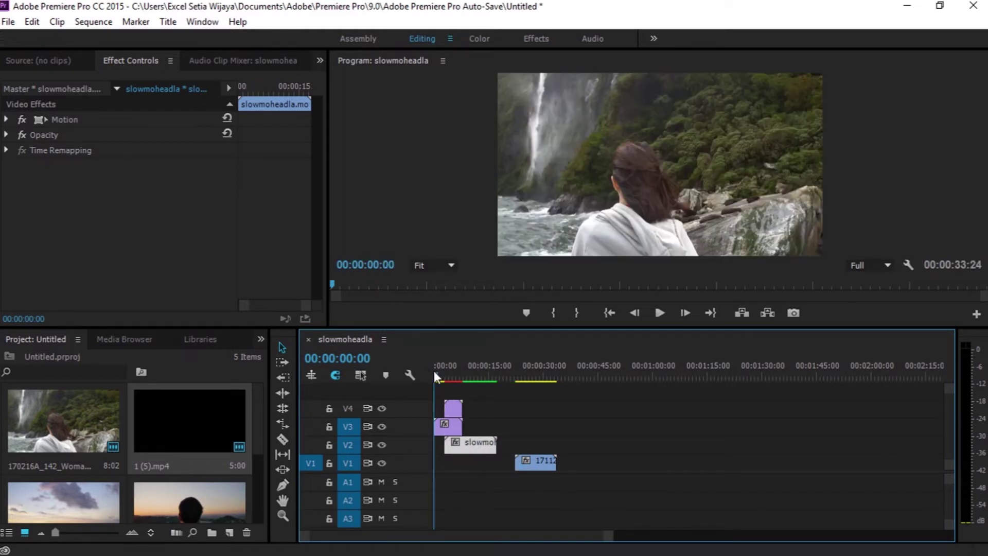
left_click_drag(436, 371, 441, 372)
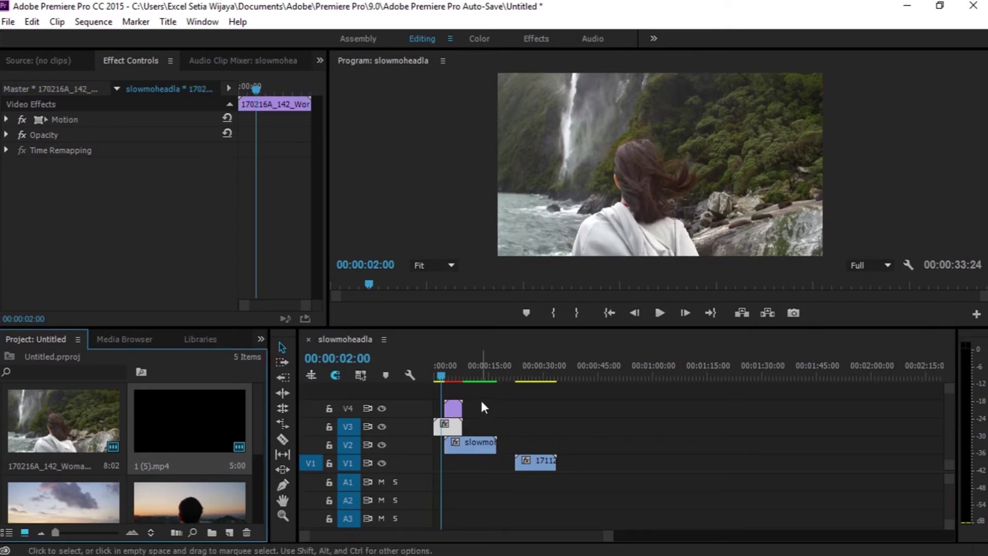
left_click(495, 406)
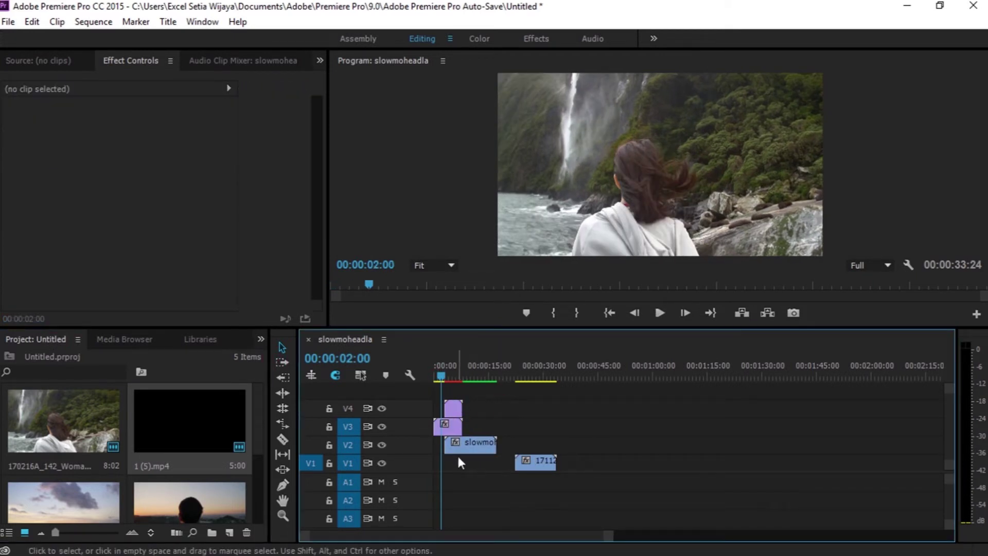
Search the Effects panel for 'track' and apply Track Matte Key to the V3 waterfall clip.
key("a")
left_click(261, 339)
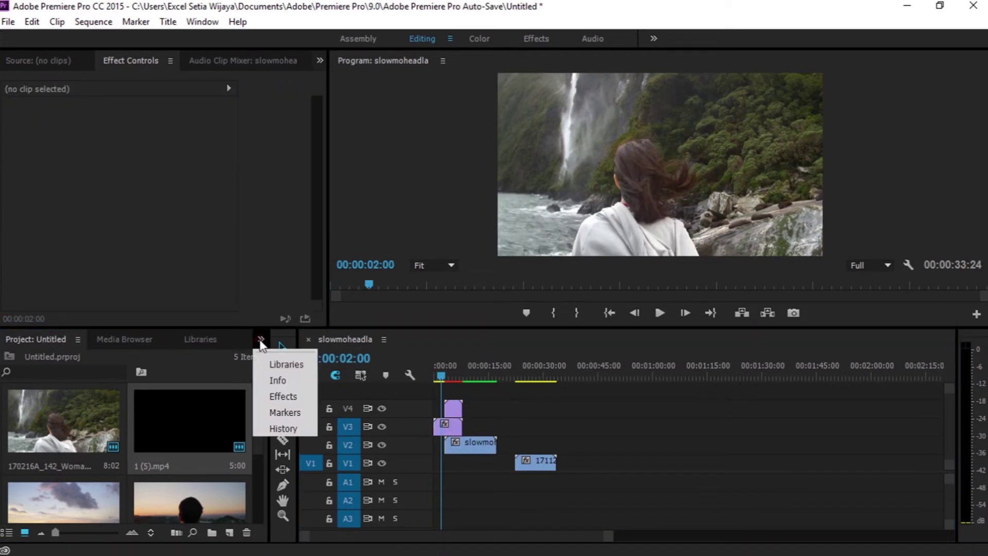
left_click(278, 397)
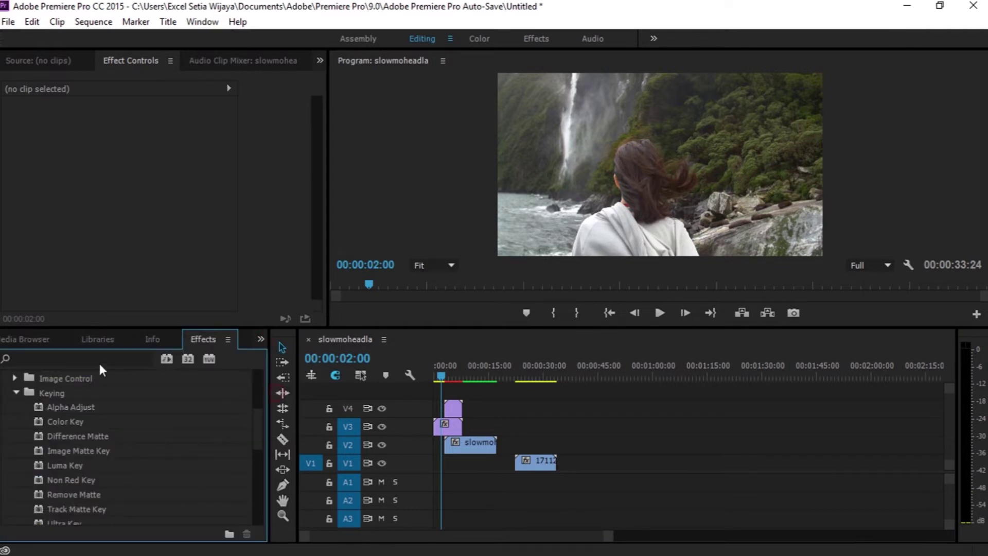
left_click(84, 358)
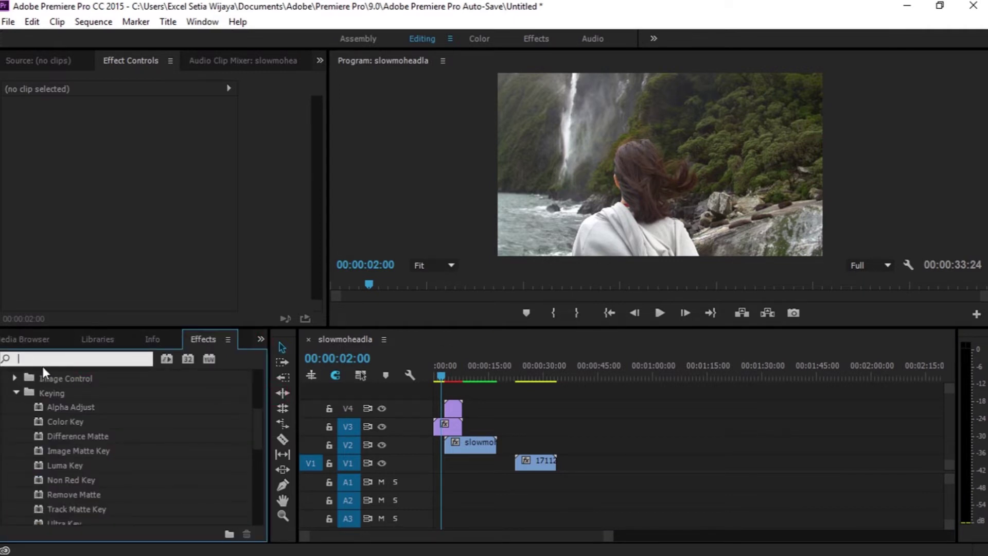
left_click(16, 392)
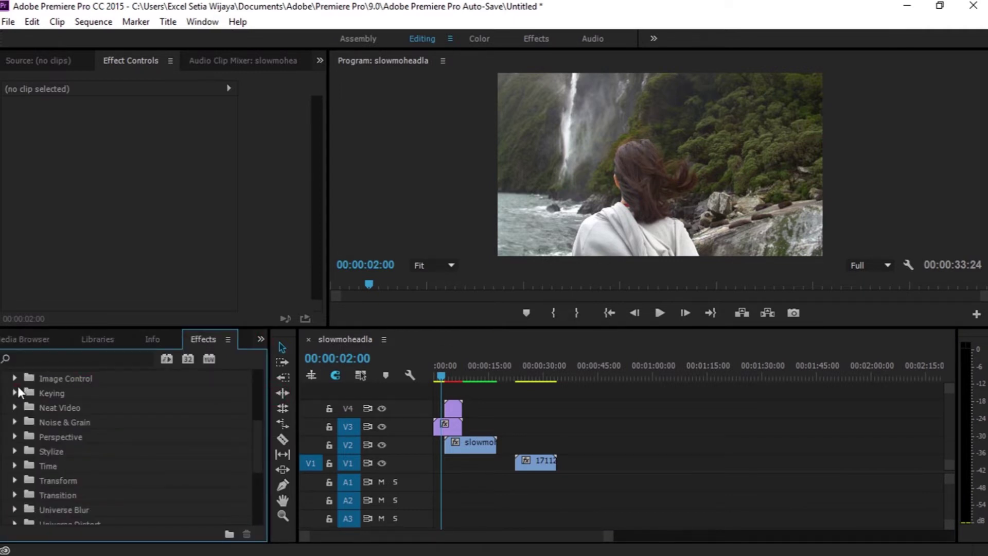
left_click(55, 358)
type("r")
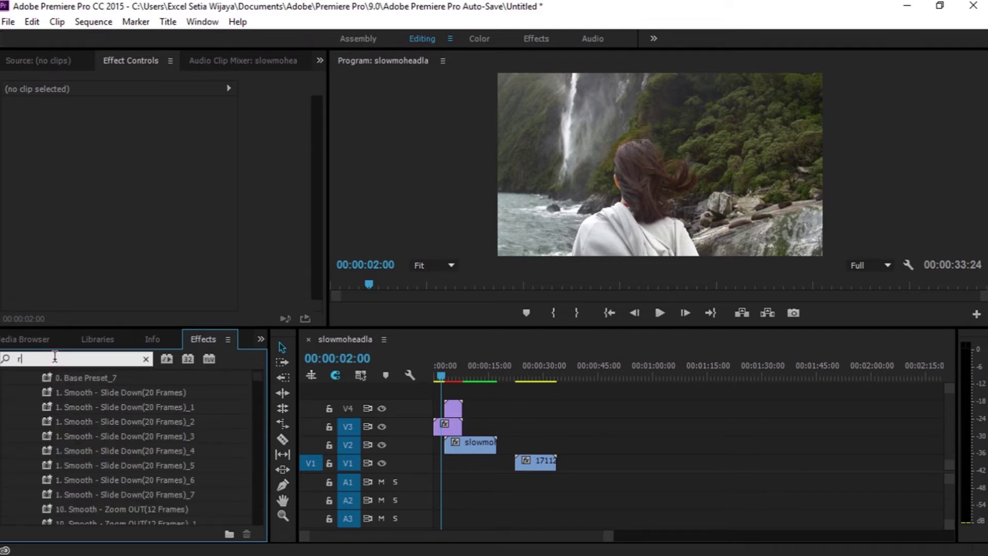
key("BackSpace")
type("track")
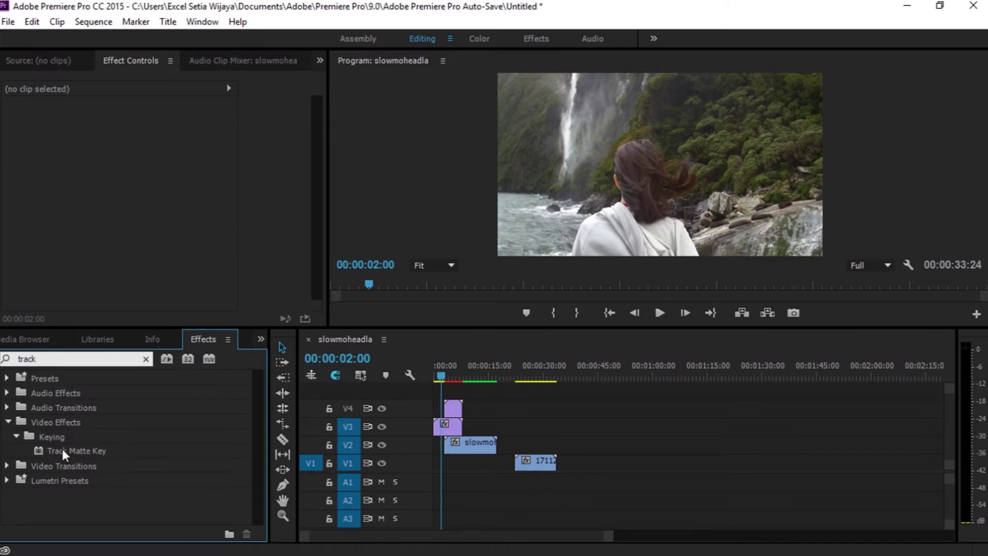
left_click(62, 450)
left_click_drag(140, 453, 446, 429)
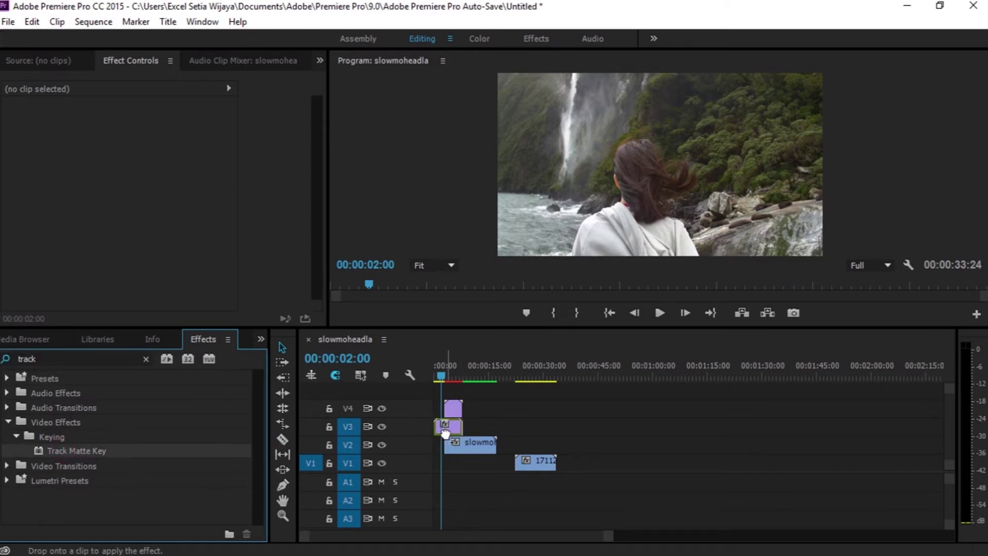
Set the waterfall clip's Track Matte Key to Matte Video 4, Matte Luma, with Reverse checked.
left_click(447, 430)
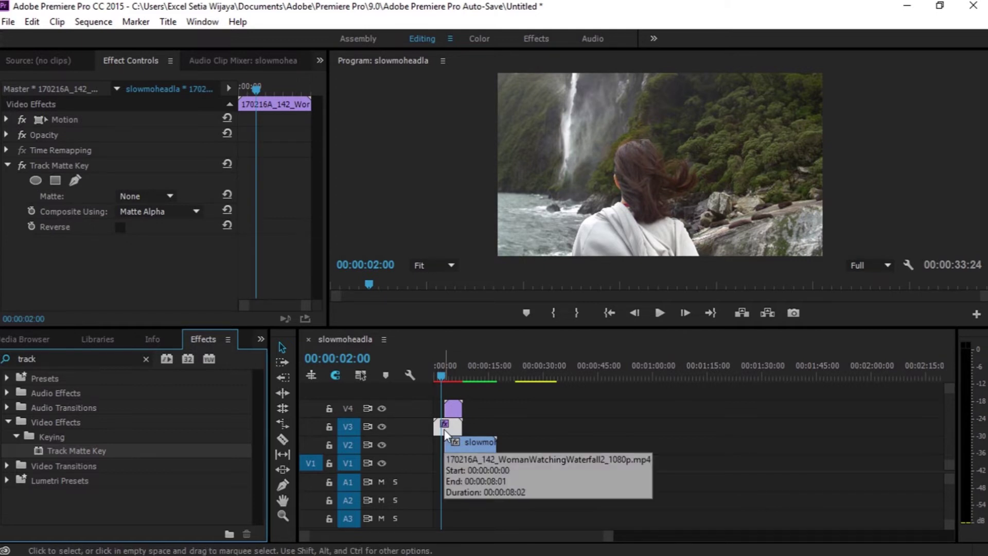
left_click(443, 429)
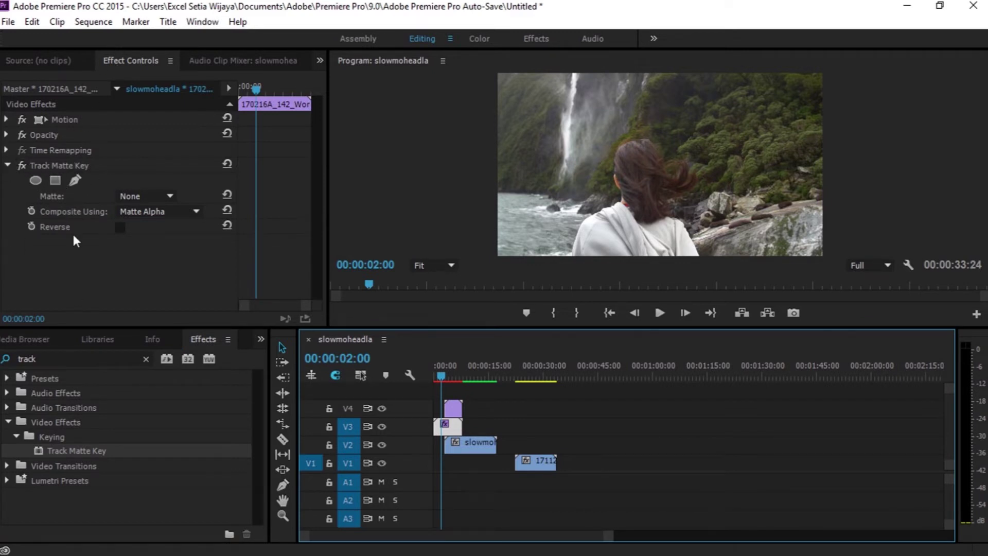
left_click(61, 249)
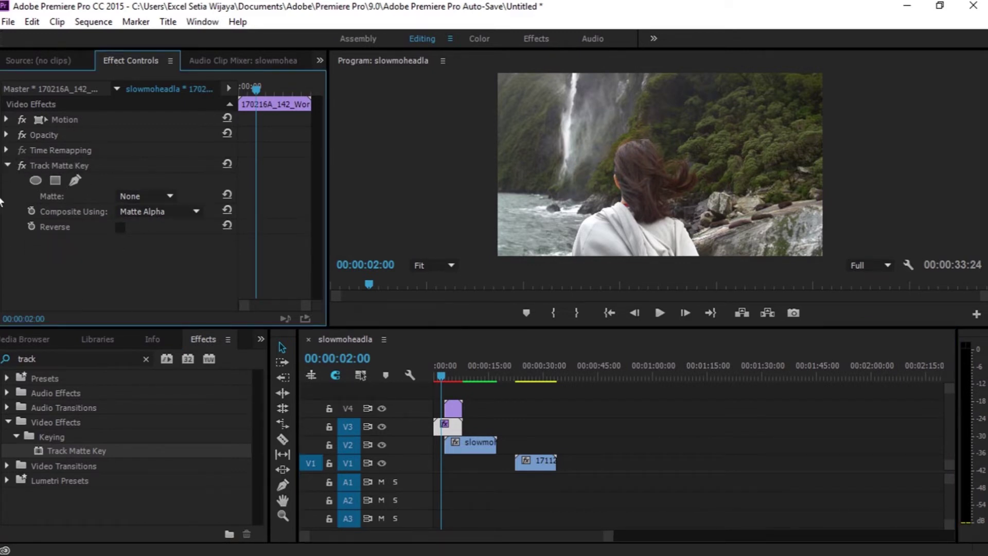
left_click(155, 196)
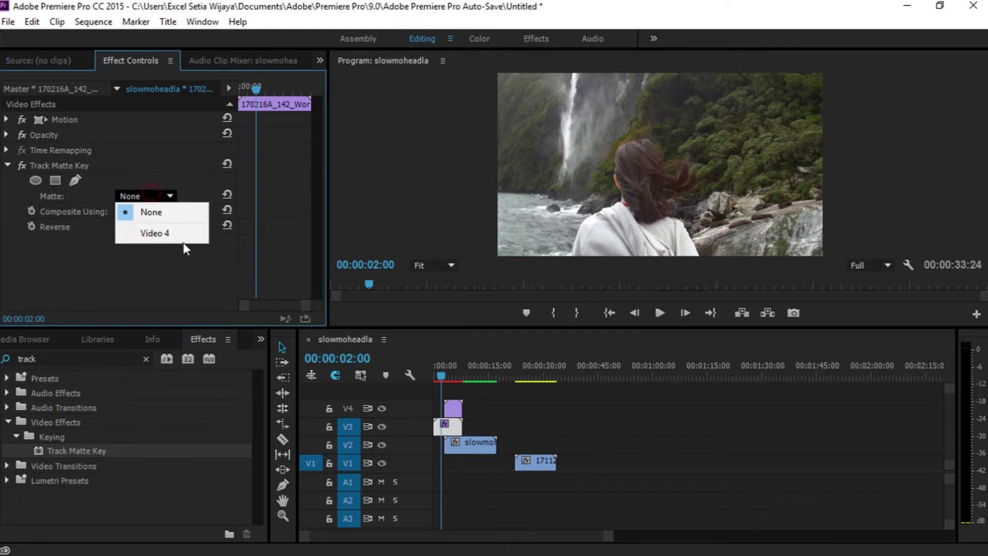
left_click(150, 232)
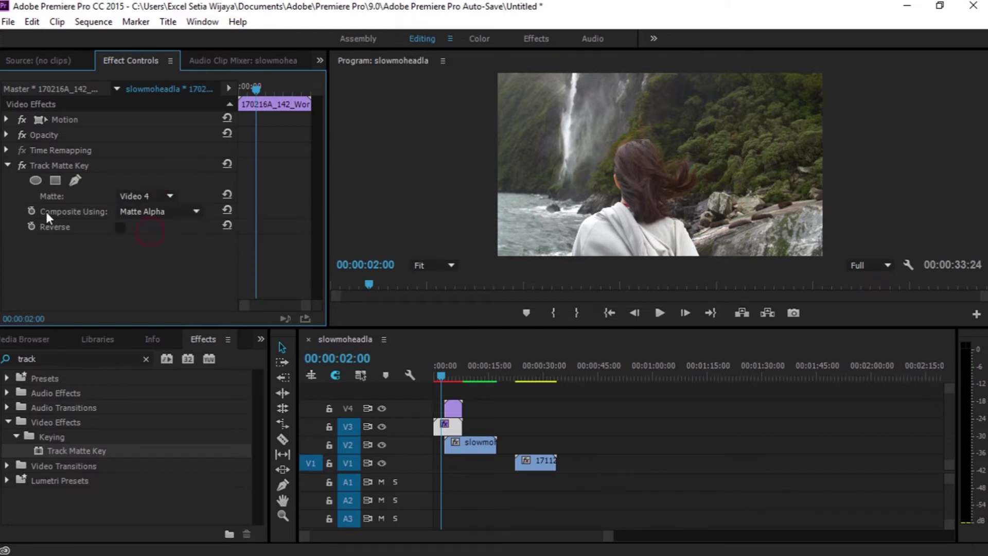
left_click(137, 213)
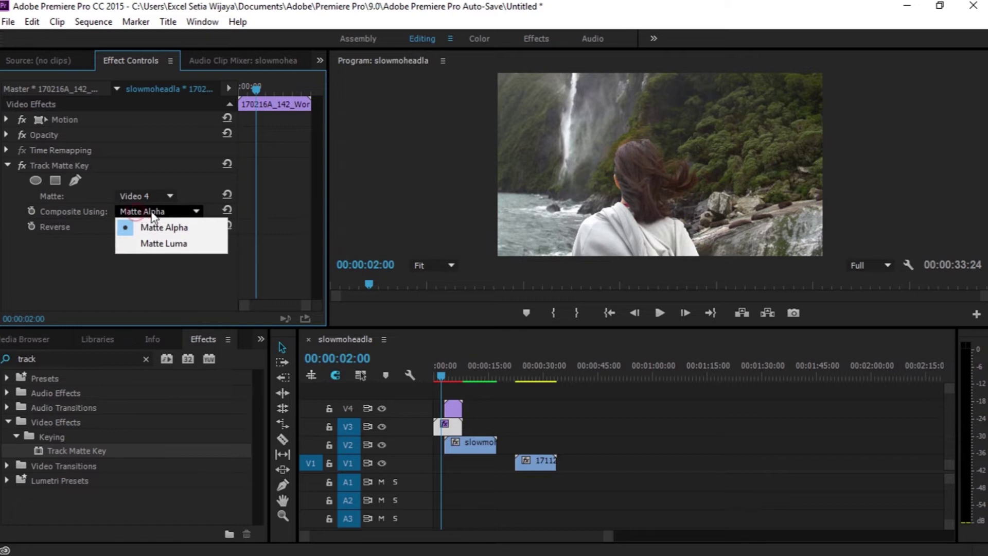
left_click(169, 241)
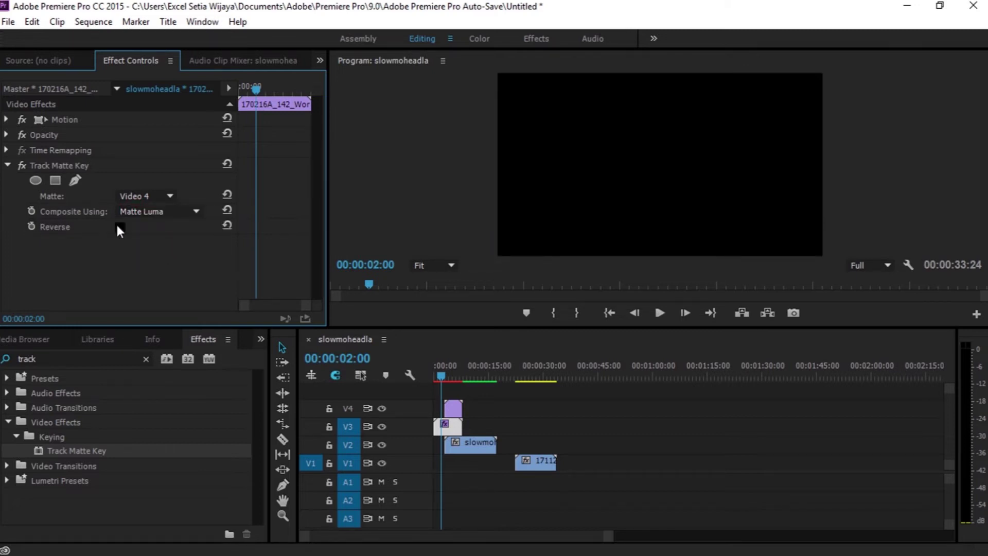
left_click(120, 227)
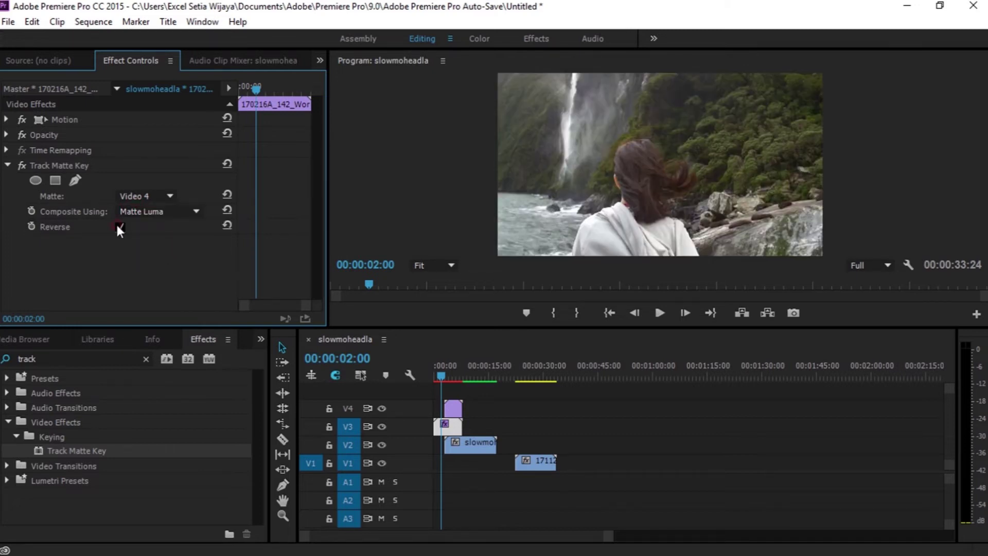
Scrub through the first matte transition to preview it.
left_click(441, 370)
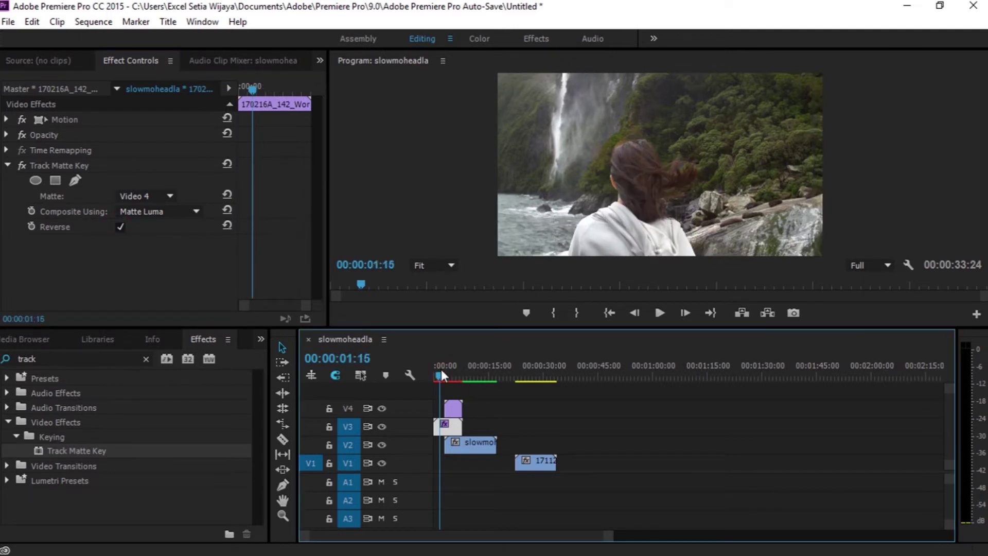
left_click_drag(440, 369, 450, 381)
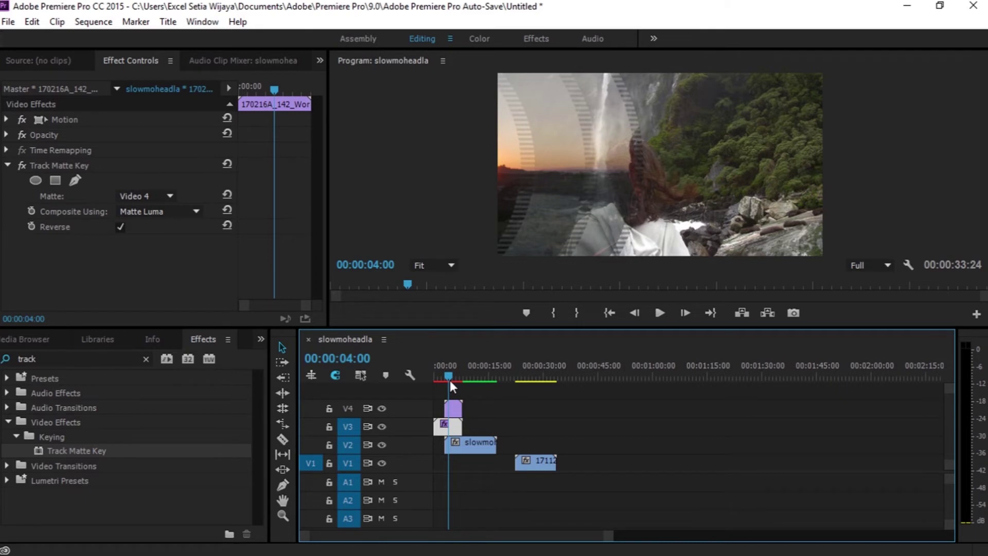
left_click_drag(450, 381, 478, 397)
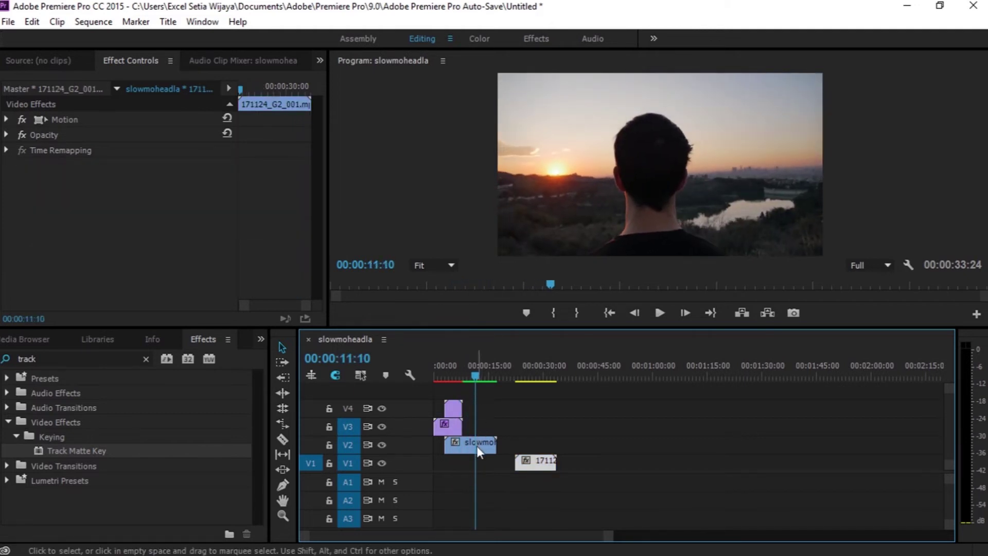
Cut the V2 clip at 00:00:11:10 and slide the V1 clip left to start at the cut.
key("c")
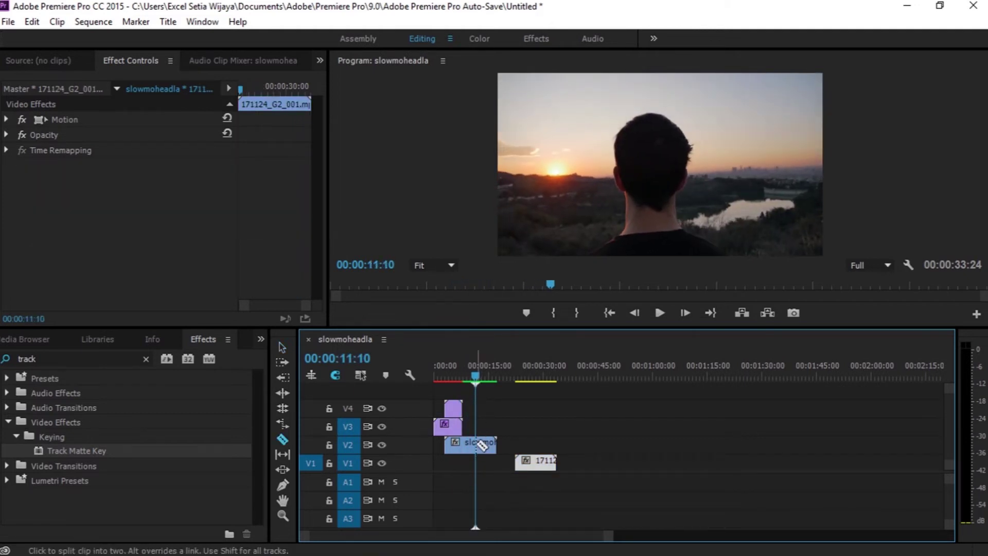
left_click(481, 445)
left_click(283, 348)
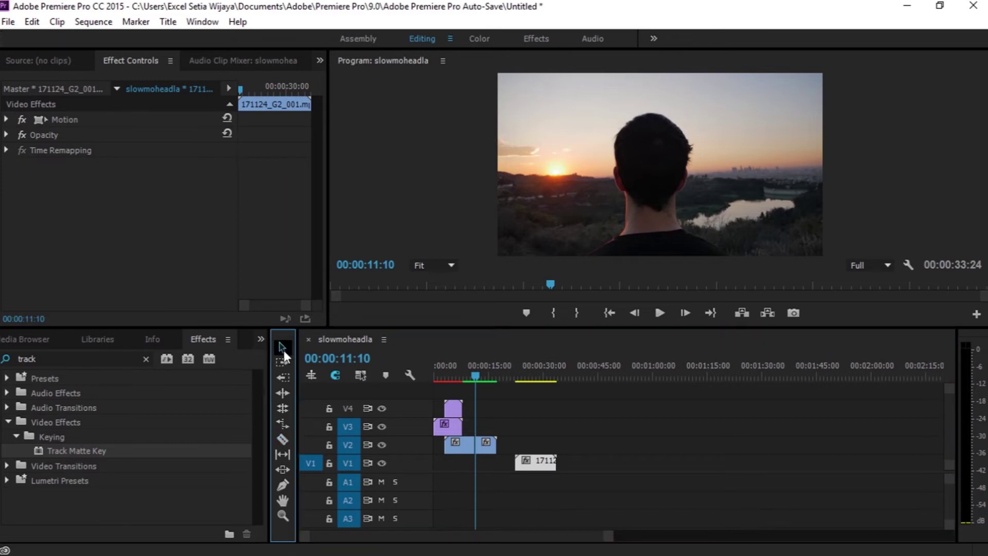
left_click_drag(537, 468, 497, 466)
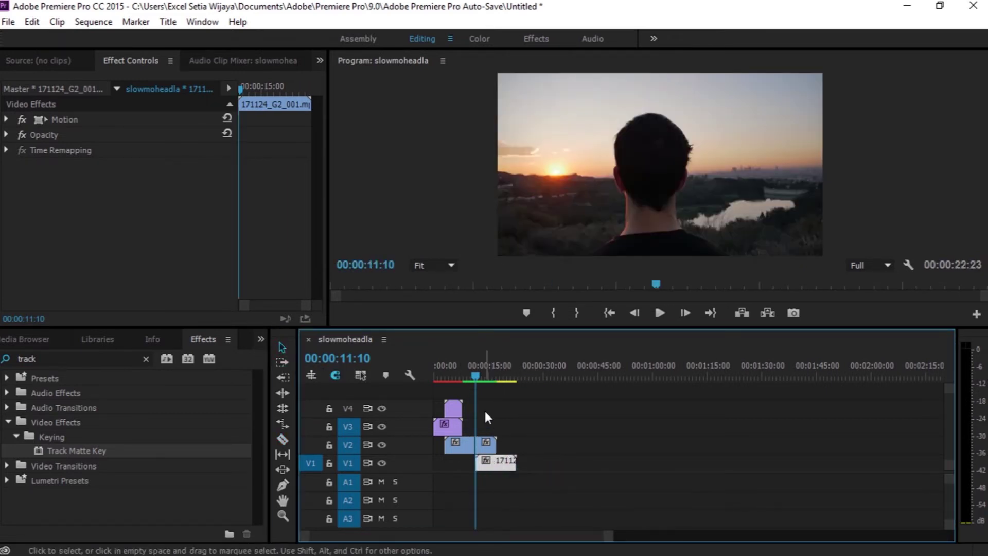
left_click(473, 374)
left_click_drag(473, 373, 476, 378)
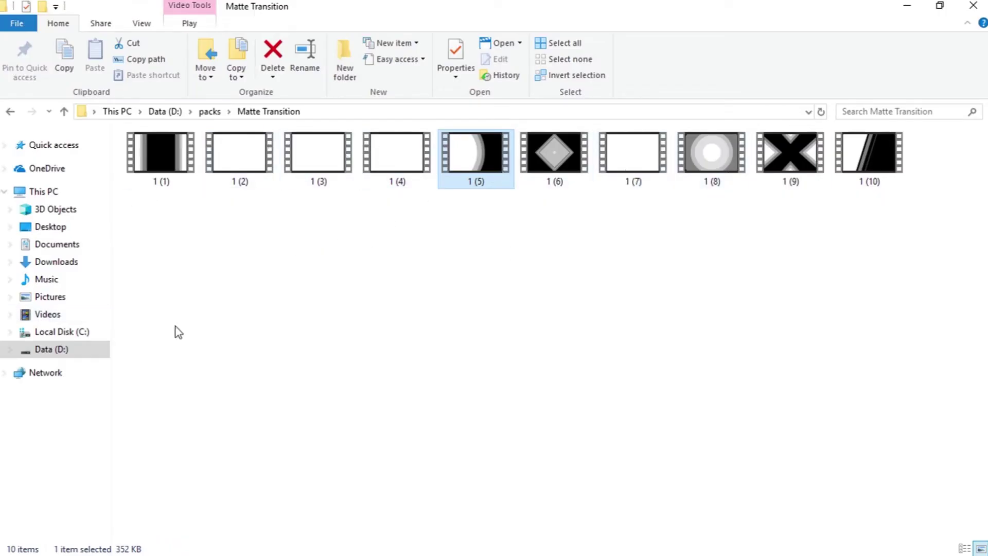
Drag the 1 (8) circle matte from the Matte Transition folder into the Project panel.
mouse_move(710, 156)
left_mouse_down()
mouse_move(520, 298)
mouse_move(208, 499)
mouse_move(201, 481)
left_mouse_up()
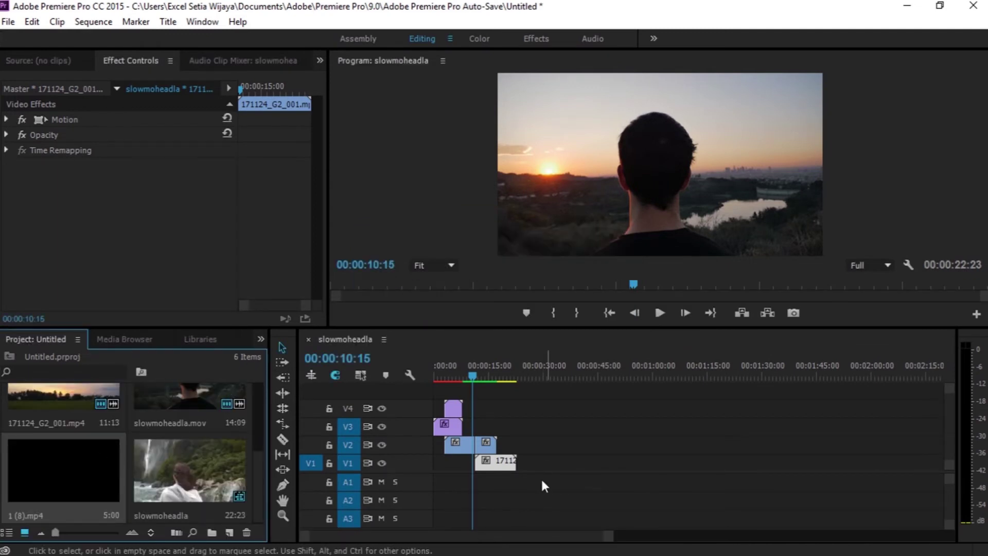
Drag Track Matte Key from the Effects panel onto the later slowmoheadla.mov segment on V2.
left_click(260, 340)
left_click(290, 395)
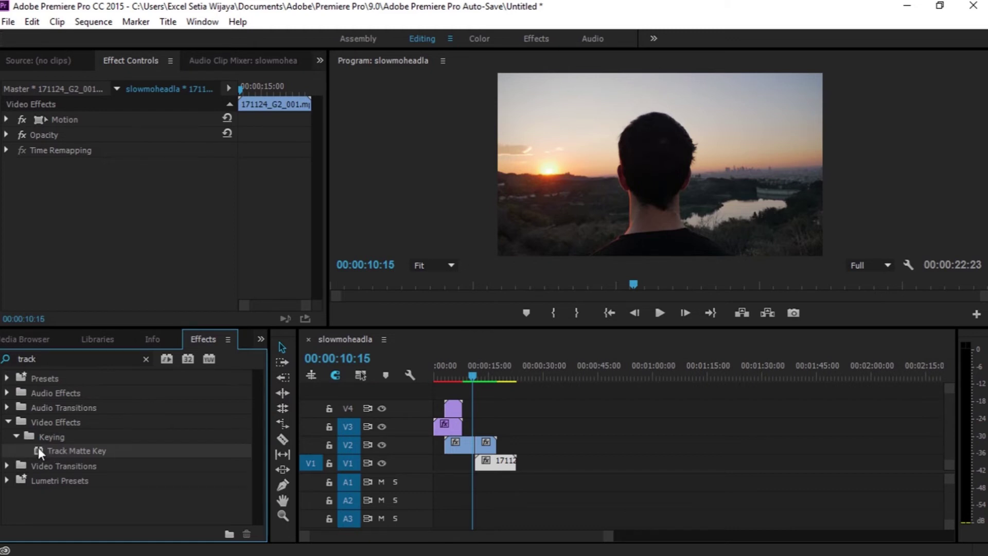
left_click_drag(38, 449, 492, 446)
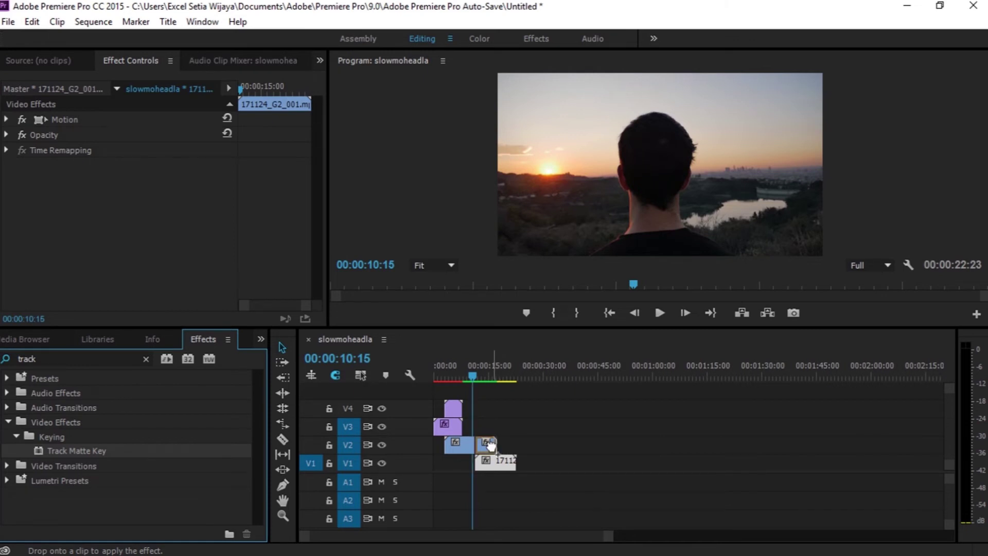
left_click_drag(491, 446, 491, 445)
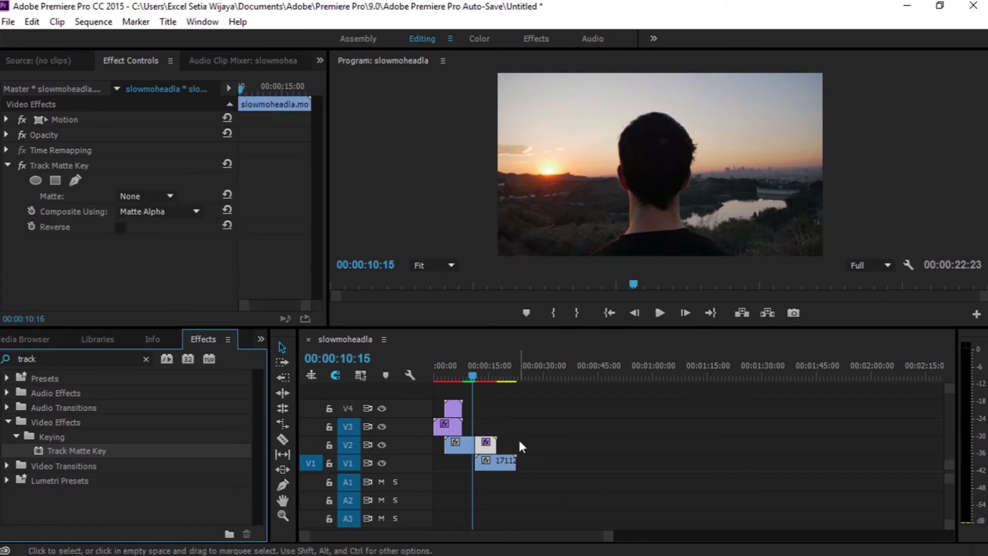
Place 1 (8).mp4 on V3 above the slowmoheadla clip, nudged slightly earlier.
left_click(261, 340)
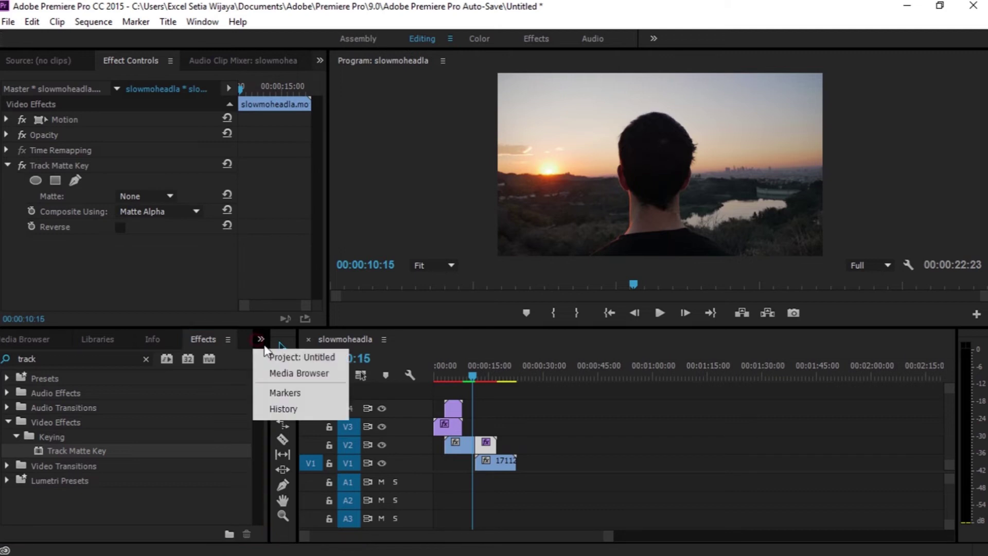
left_click(291, 353)
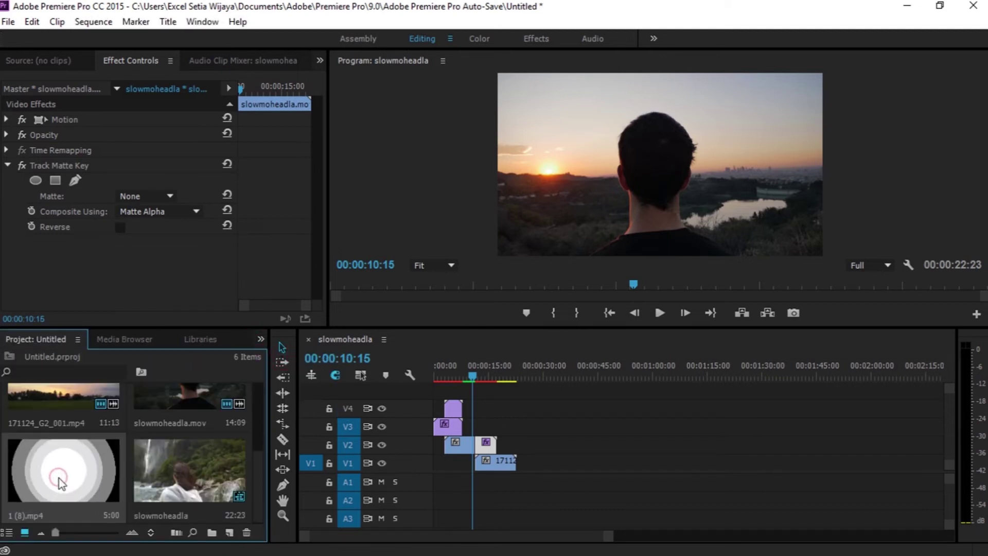
mouse_move(58, 477)
left_mouse_down()
mouse_move(471, 455)
mouse_move(481, 430)
left_mouse_up()
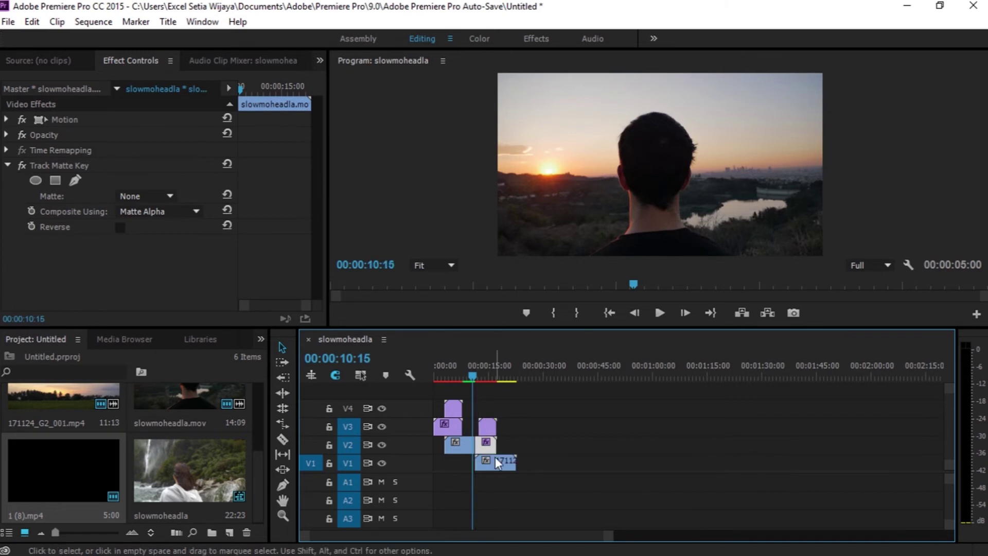
left_click(490, 428)
left_click_drag(490, 428, 486, 428)
Trim the matte to finish with the V2 clip and reselect slowmoheadla on V2.
left_click_drag(474, 370, 493, 375)
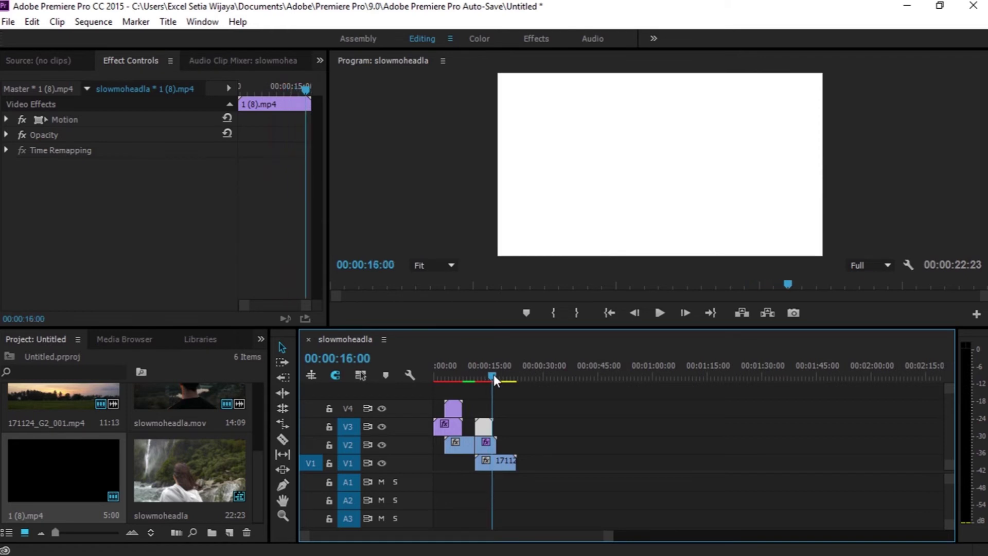
key("c")
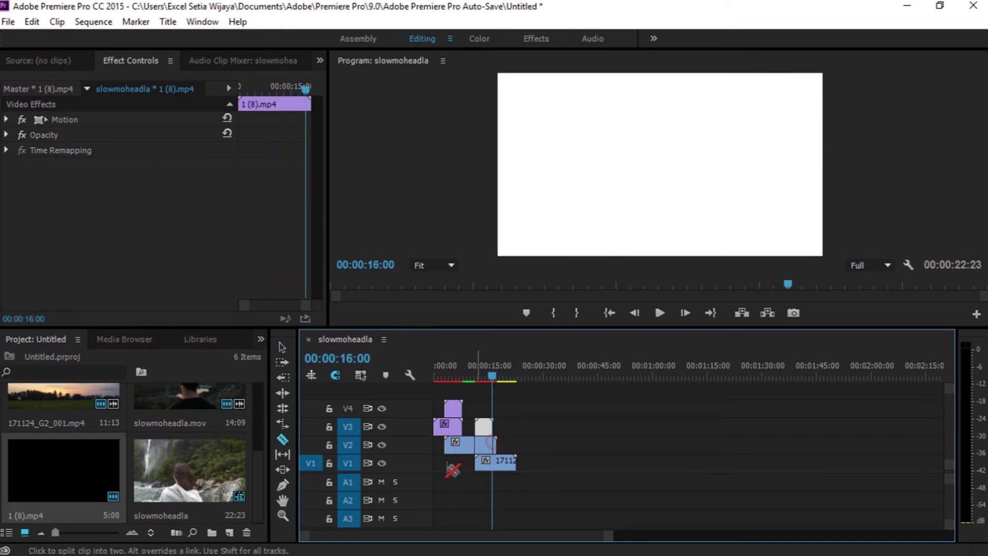
left_click(284, 346)
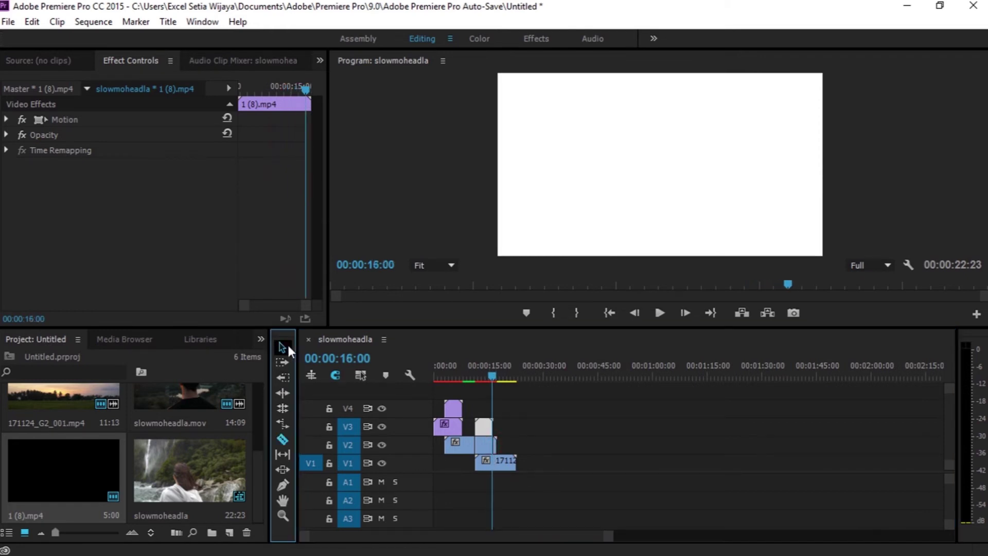
left_click(495, 441)
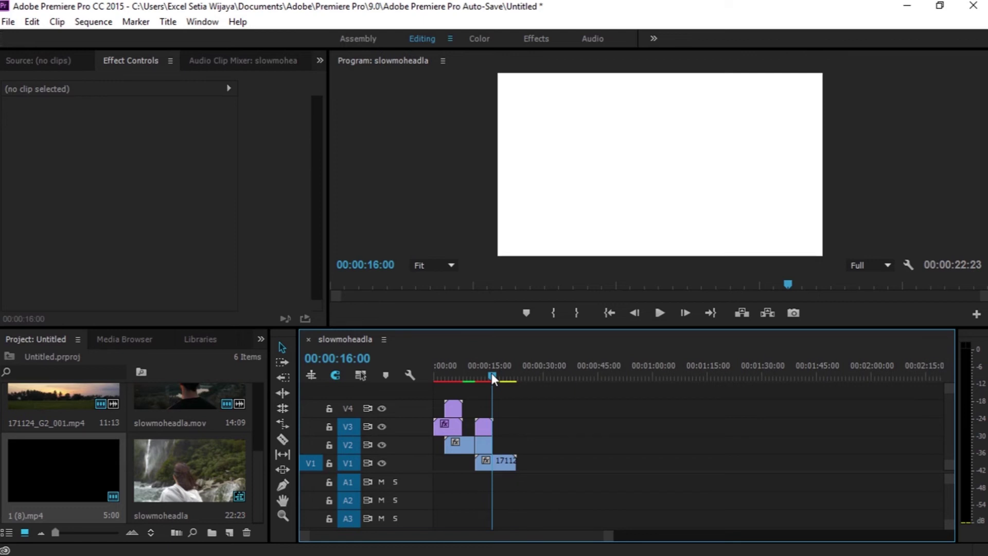
left_click_drag(492, 376, 469, 376)
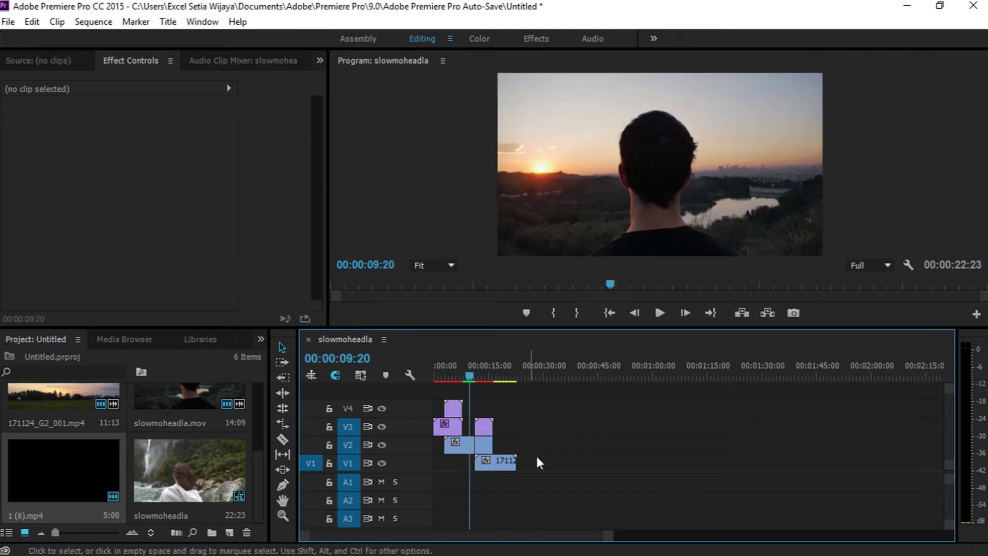
left_click(483, 445)
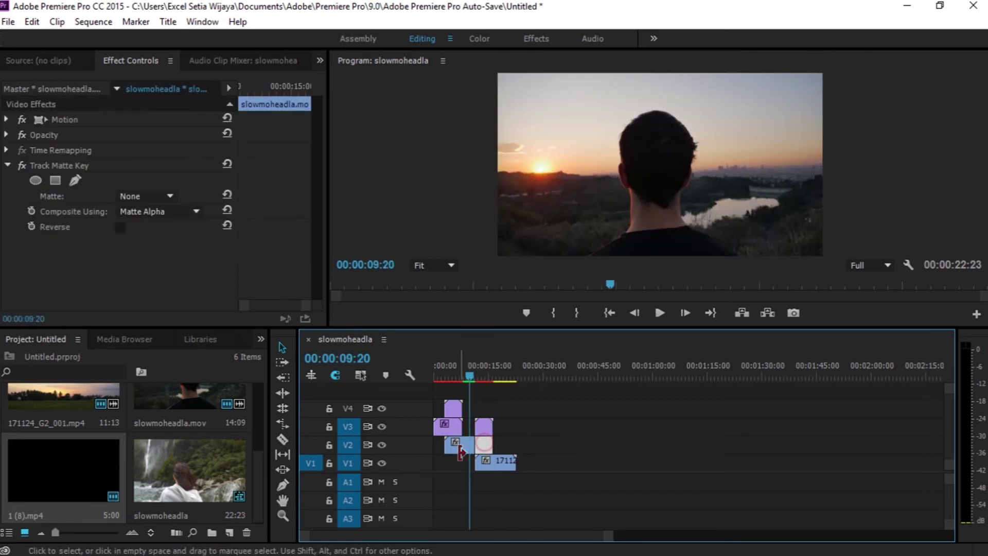
left_click(483, 428)
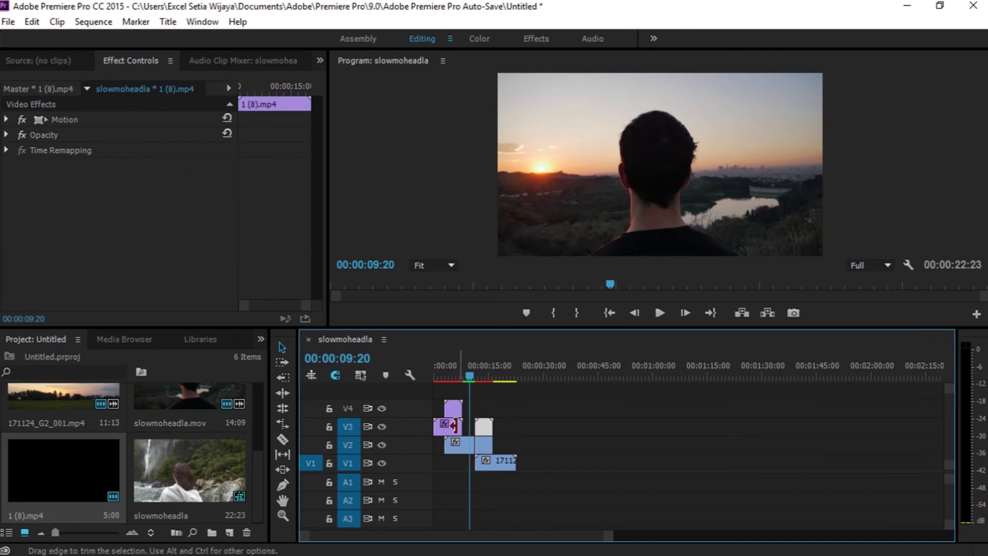
left_click(484, 445)
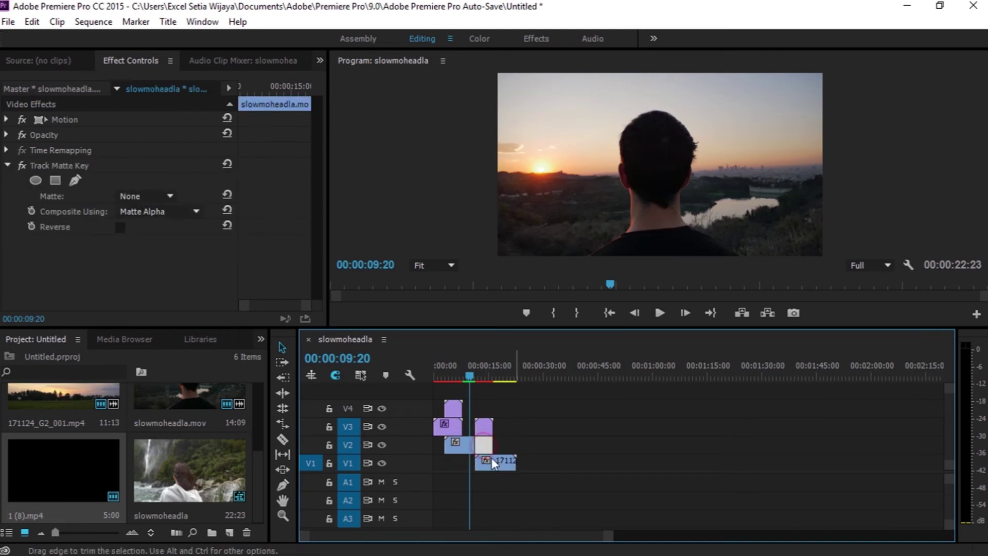
left_click(261, 339)
left_click(280, 395)
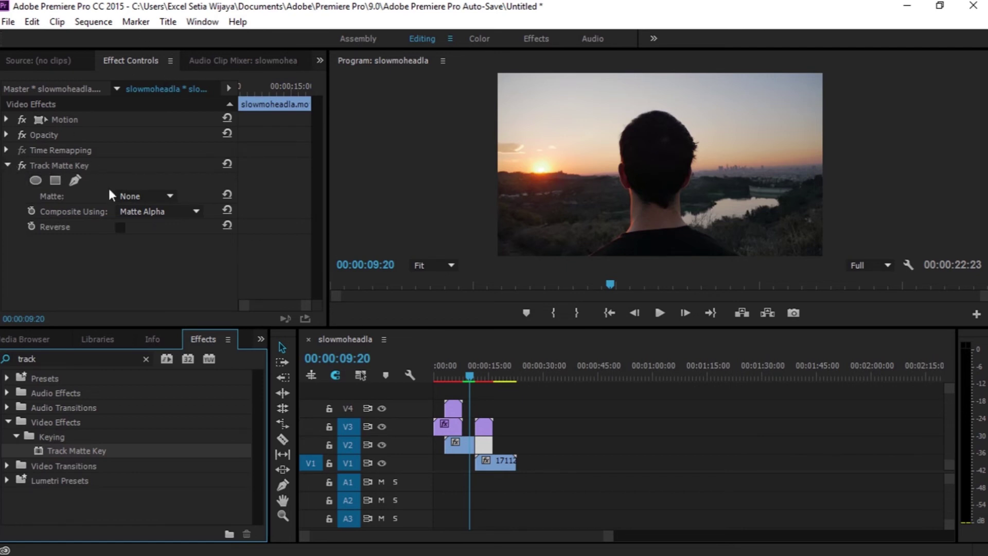
Set the V2 clip's Track Matte Key to Matte Video 3, Matte Luma, Reverse, and scrub the transition.
left_click(136, 196)
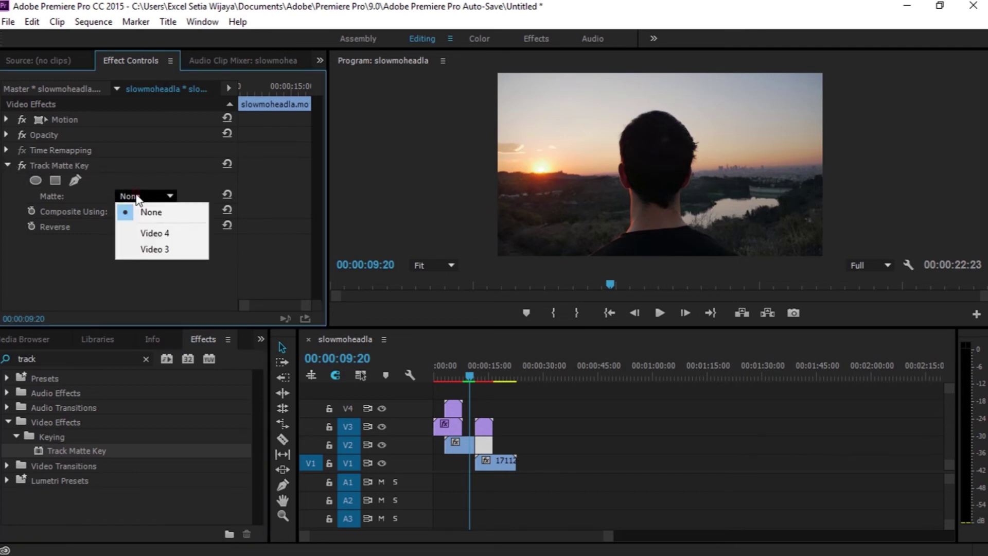
left_click(166, 250)
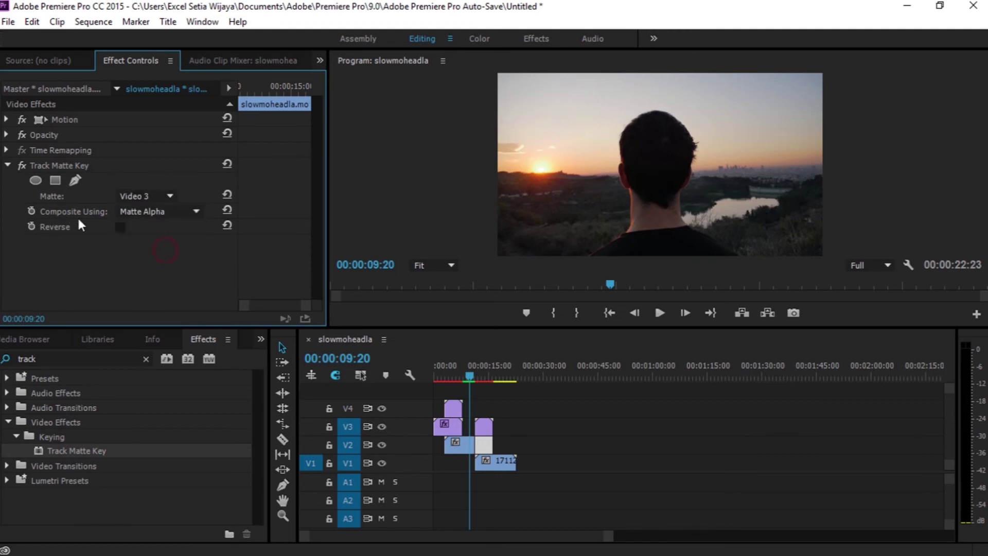
left_click(154, 212)
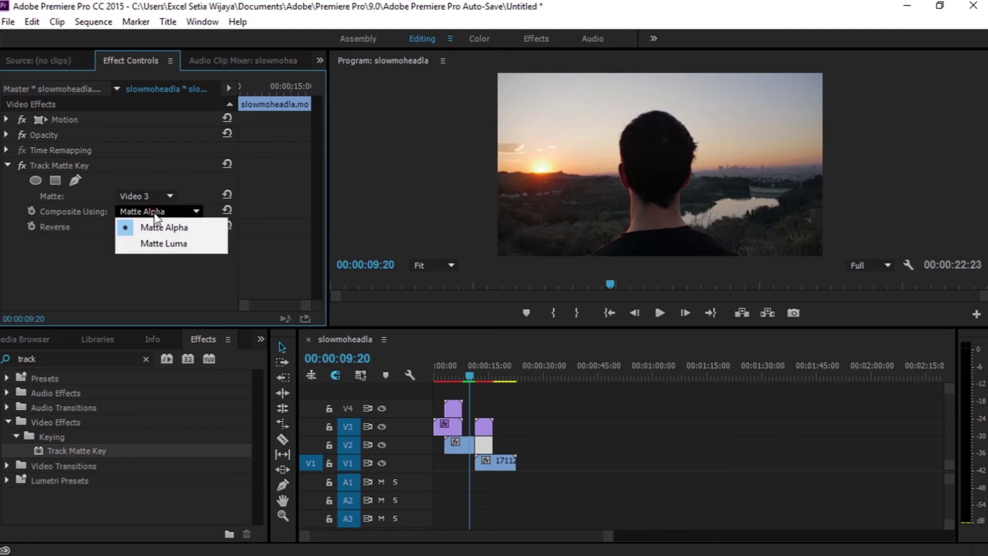
left_click(168, 249)
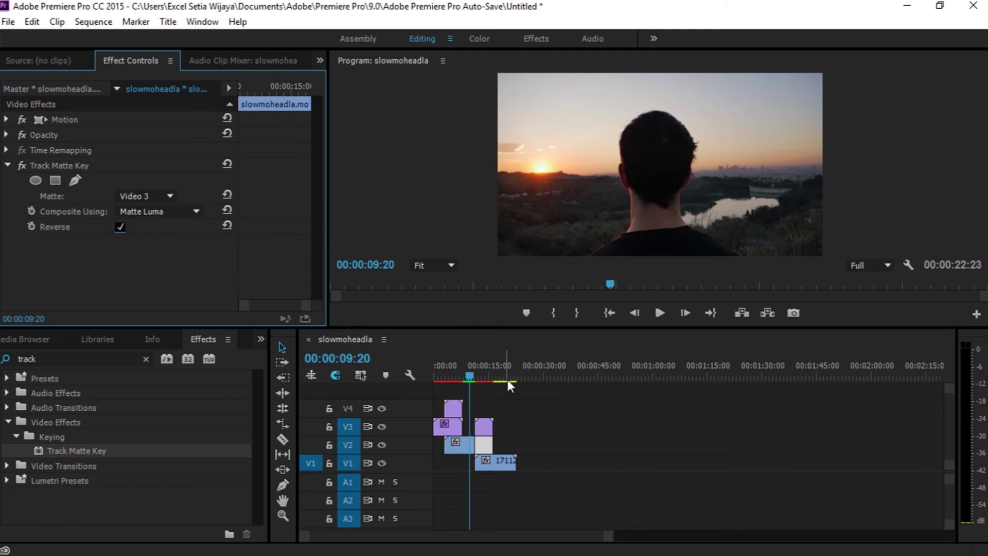
left_click_drag(471, 374, 483, 375)
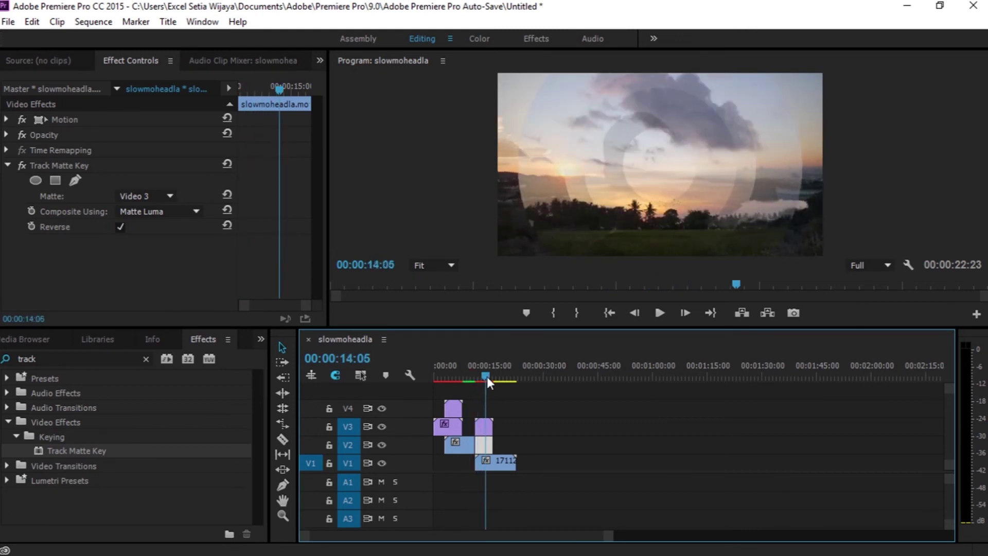
Scrub to the end of the second transition and render all three video previews of the sequence.
left_click_drag(484, 376, 445, 395)
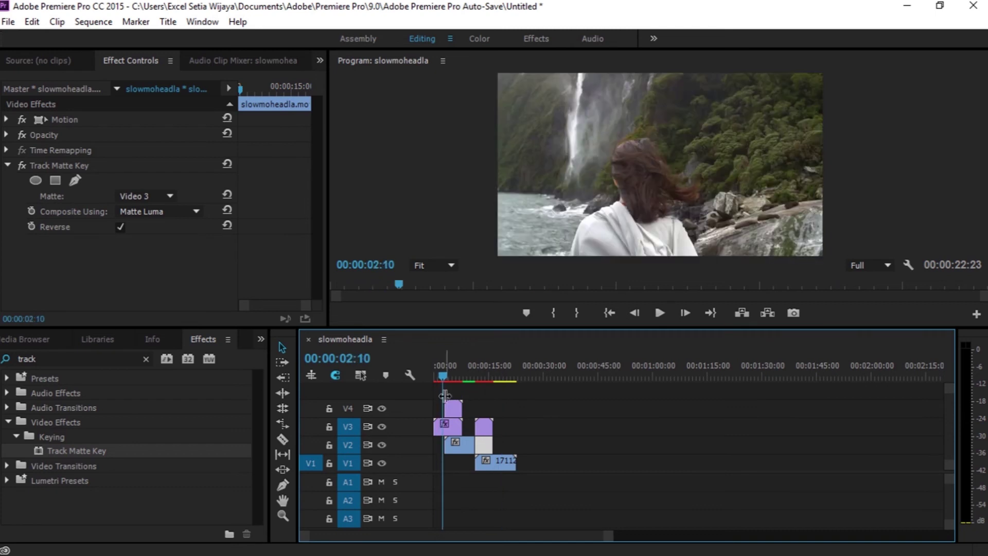
key("Return")
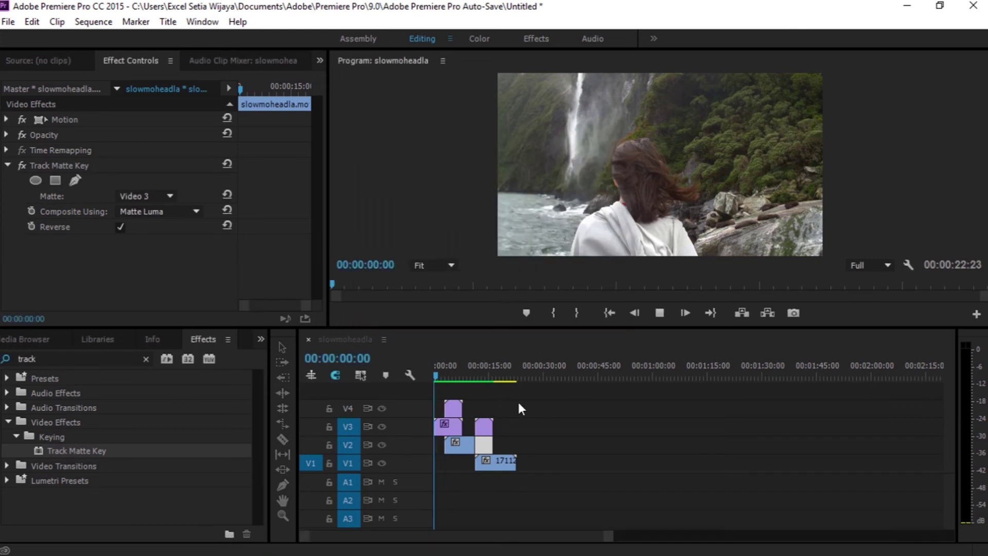
Play the sequence in a maximized Program Monitor through both ring transitions, then restore the panels.
left_click(583, 151)
key("grave")
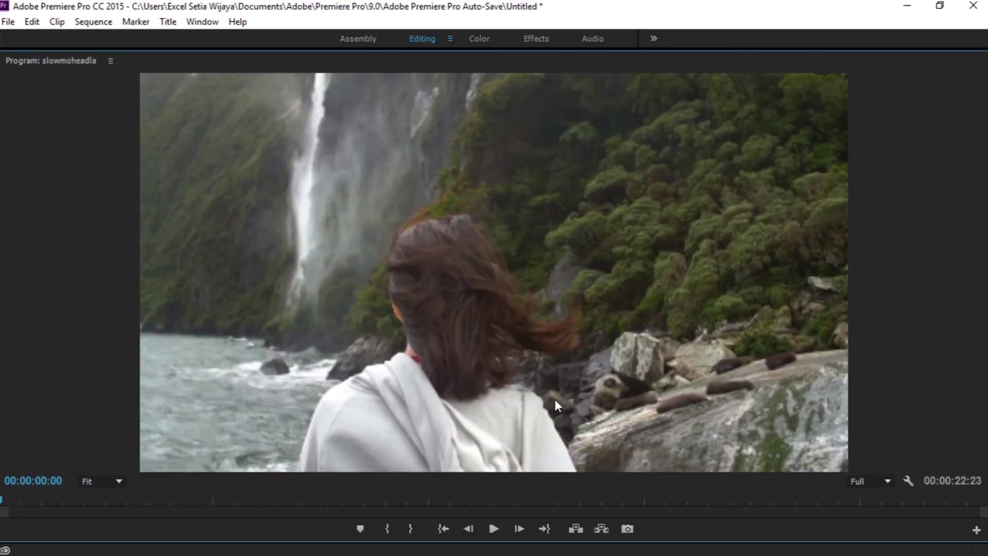
key("space")
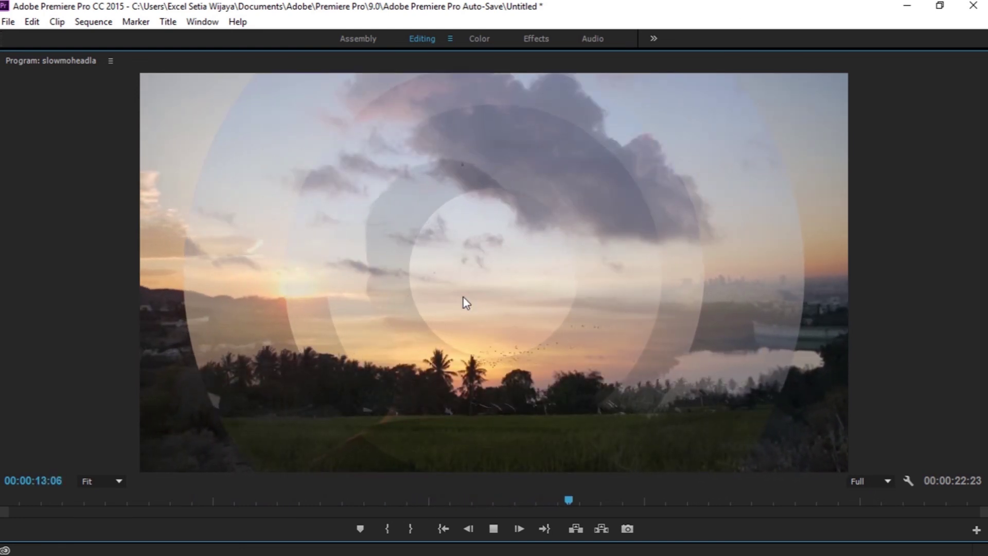
key("grave")
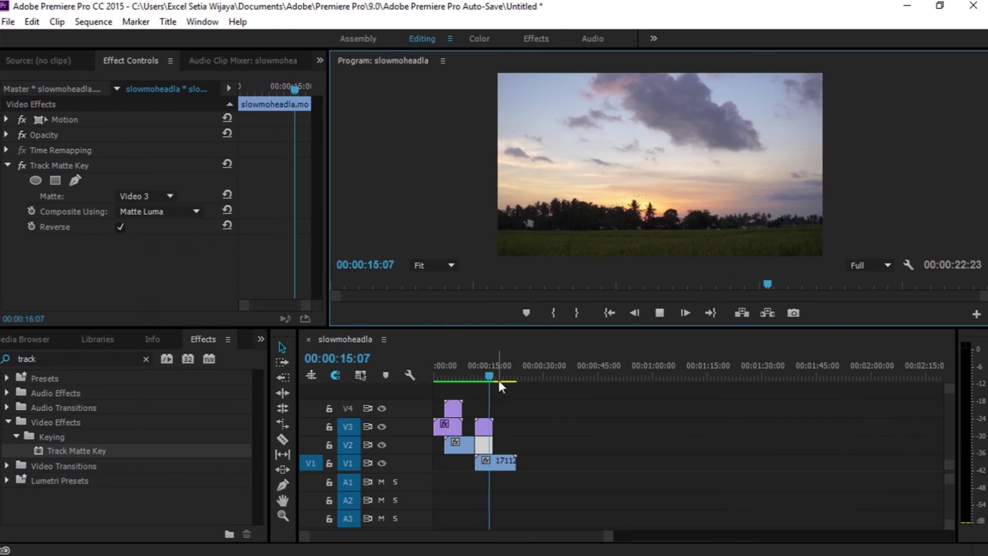
key("space")
left_click_drag(496, 373, 435, 387)
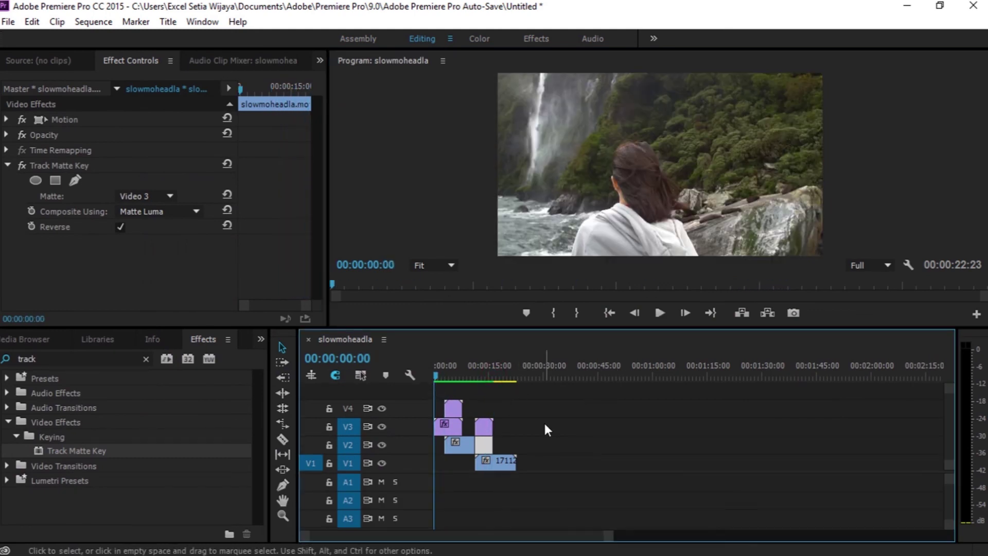
left_click(591, 452)
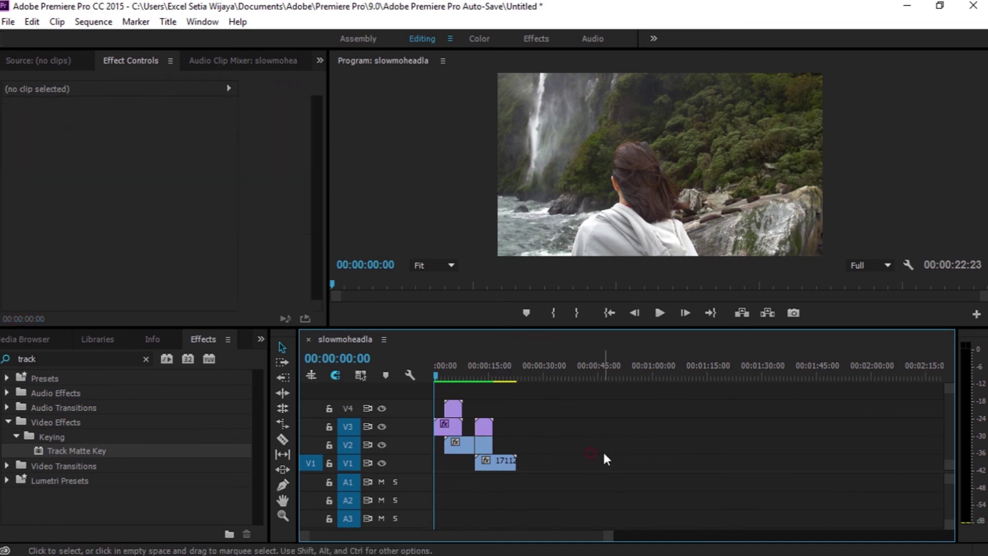
mouse_move(436, 369)
left_mouse_down()
mouse_move(462, 376)
mouse_move(446, 385)
left_mouse_up()
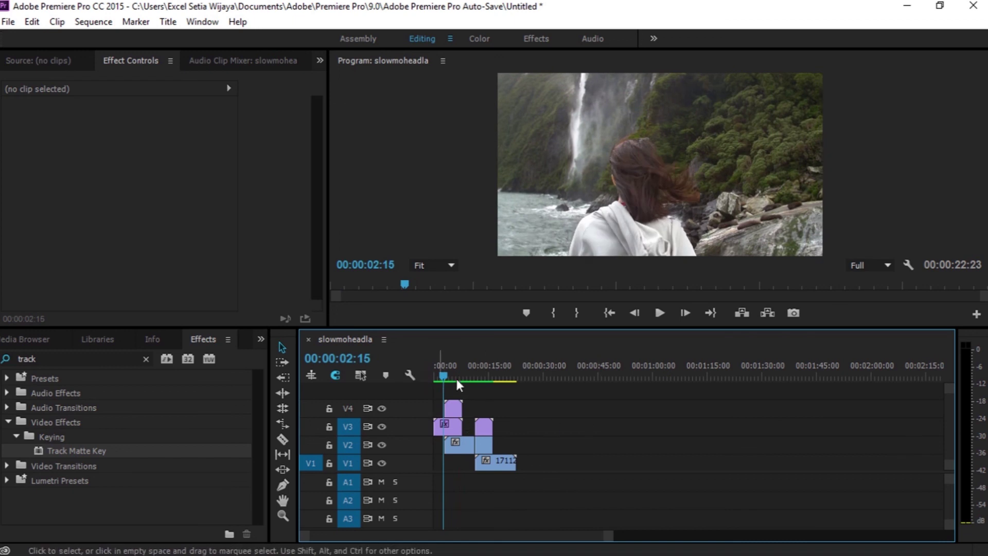
mouse_move(443, 374)
left_mouse_down()
mouse_move(460, 379)
mouse_move(445, 378)
left_mouse_up()
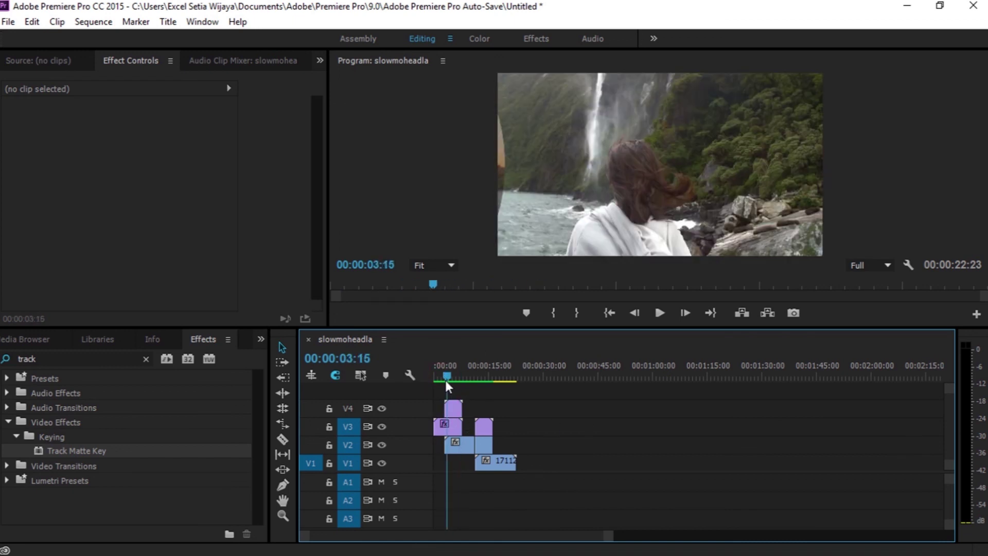
left_click(451, 409)
left_click(443, 427)
left_click(455, 411)
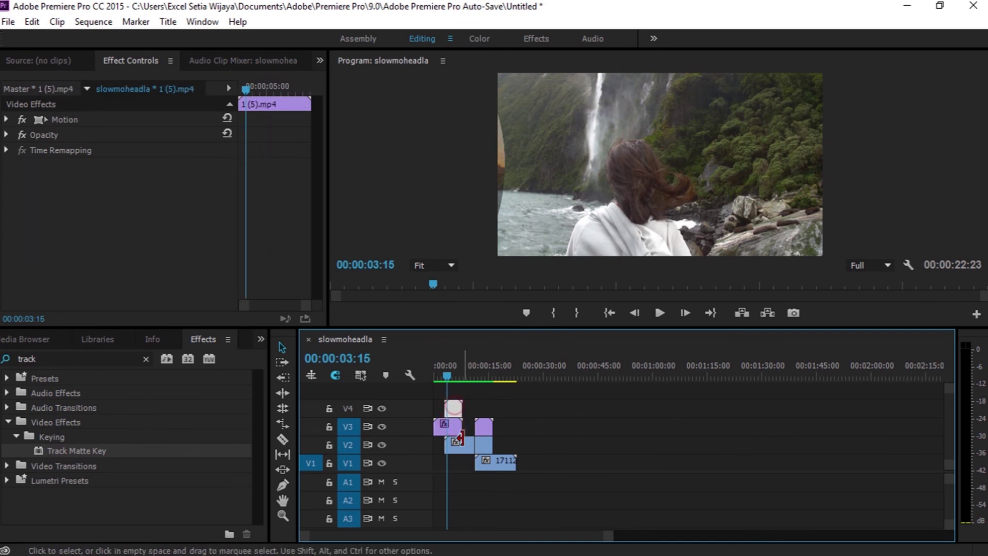
left_click(539, 460)
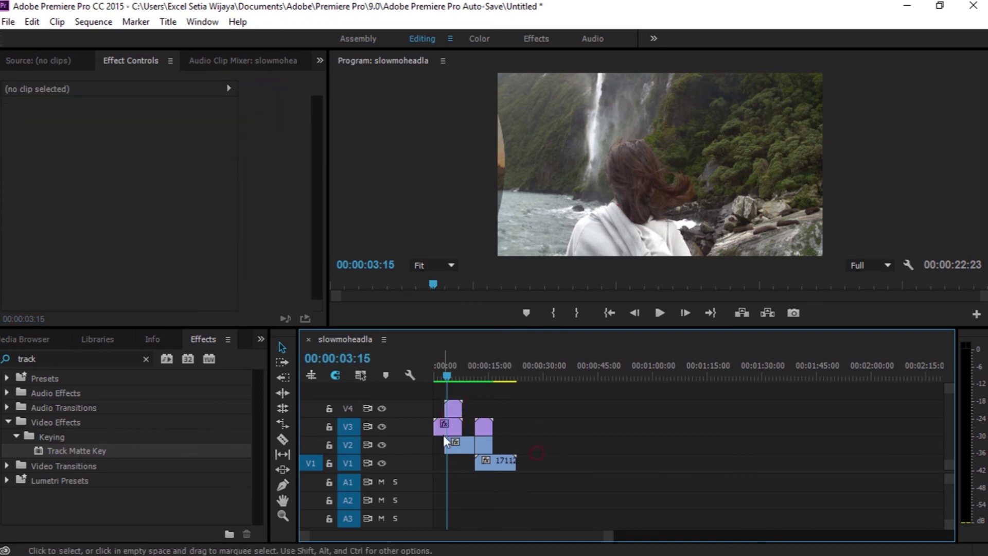